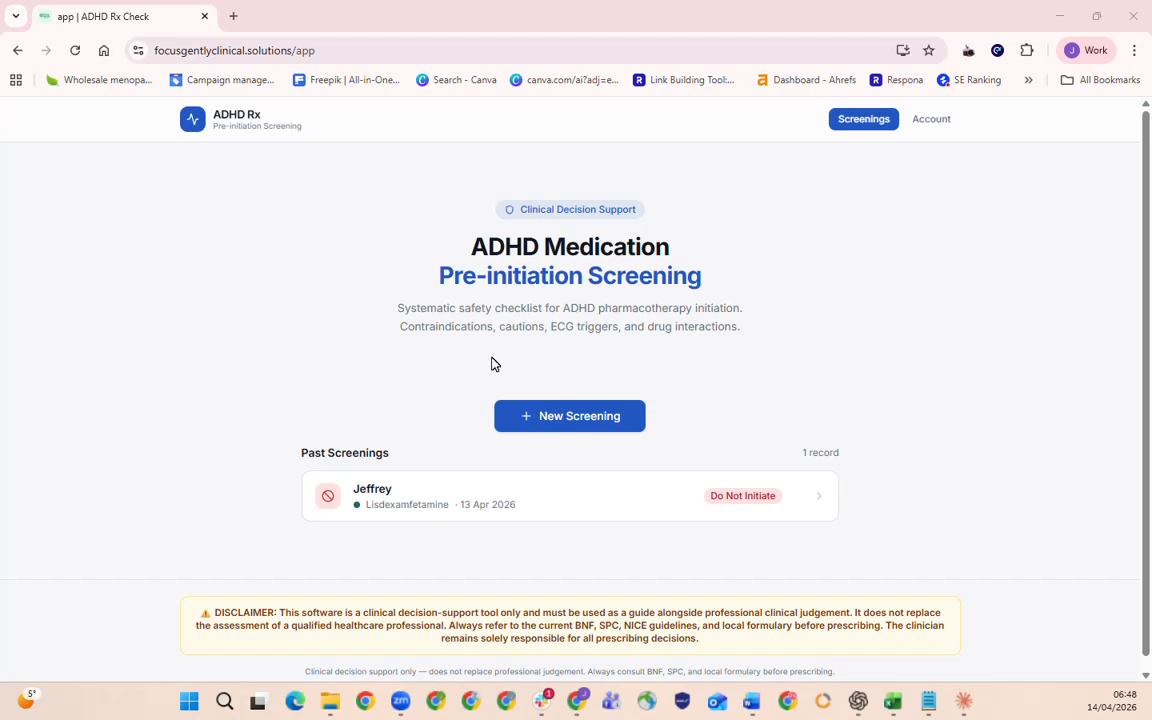
{"action": "left_click_drag", "start_coordinate": [415, 222], "coordinate": [714, 300]}
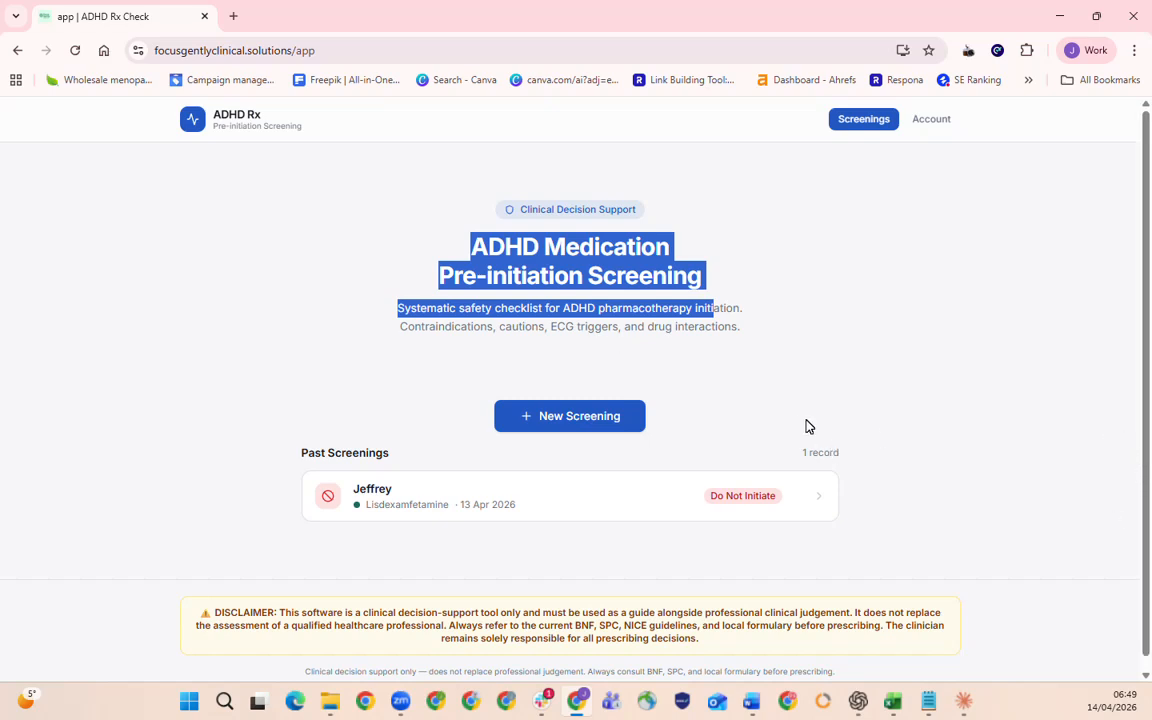
{"action": "left_click", "coordinate": [855, 385]}
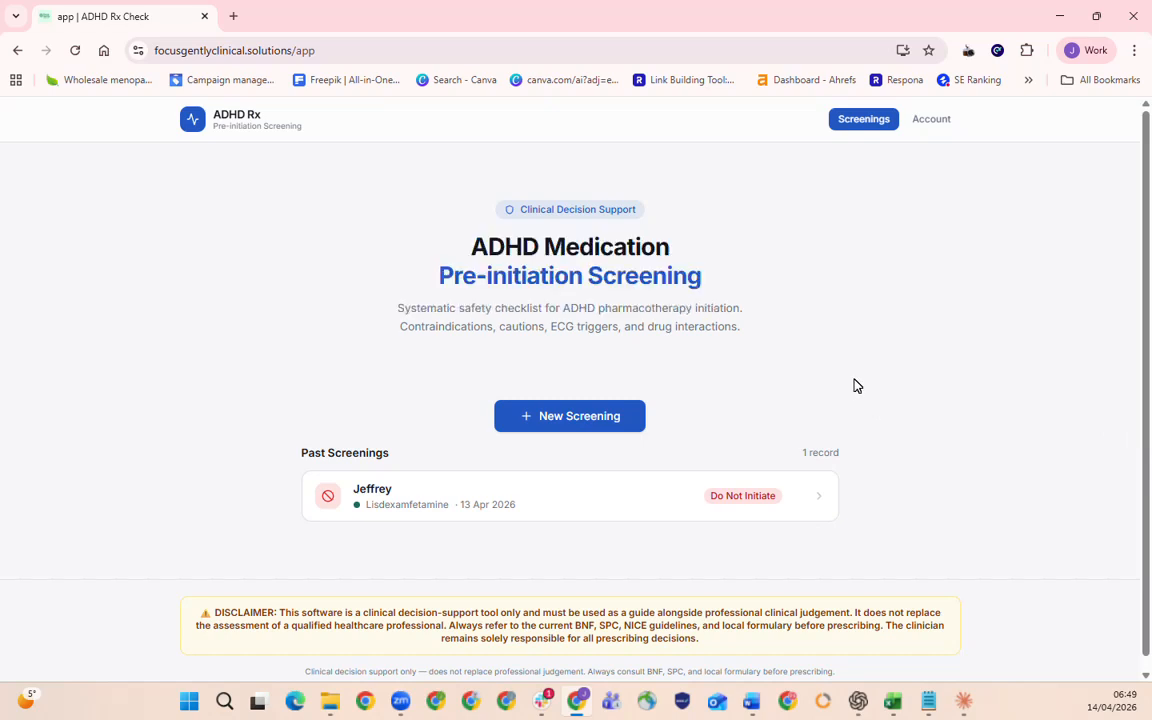
Start a new Lisdexamfetamine screening with "Test" as the patient's full name and "test" as the NHS number.
{"action": "left_click", "coordinate": [588, 418]}
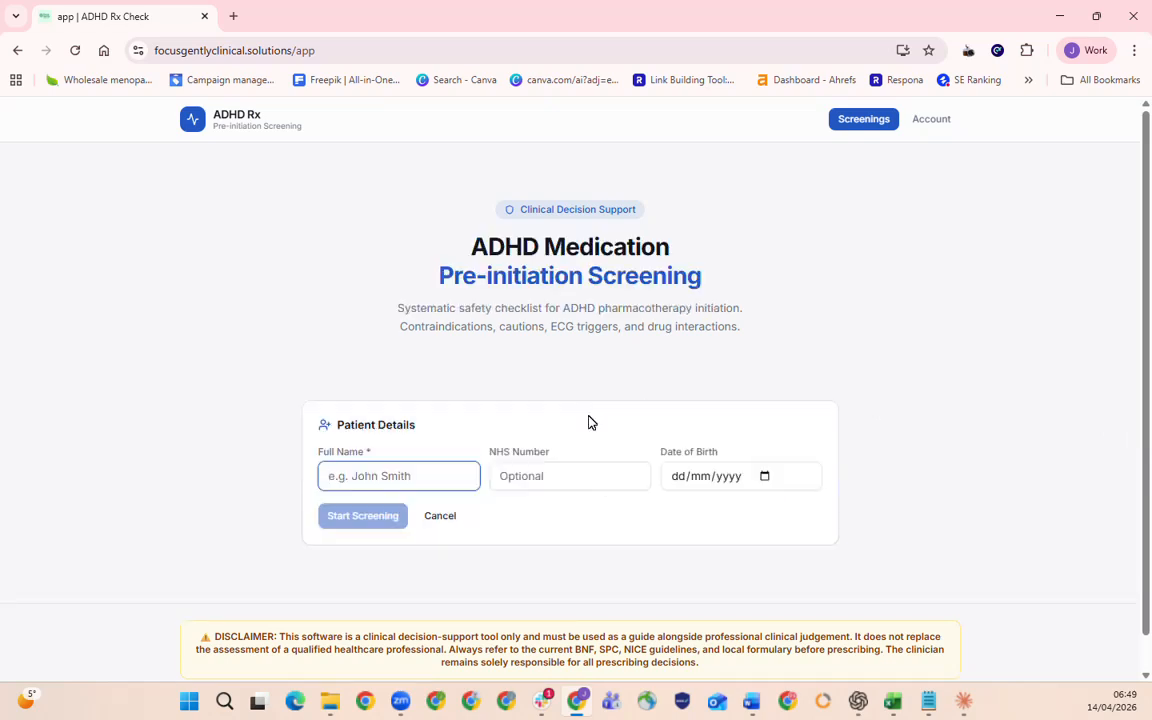
{"action": "type", "text": "Test"}
{"action": "left_click", "coordinate": [547, 479]}
{"action": "type", "text": "test"}
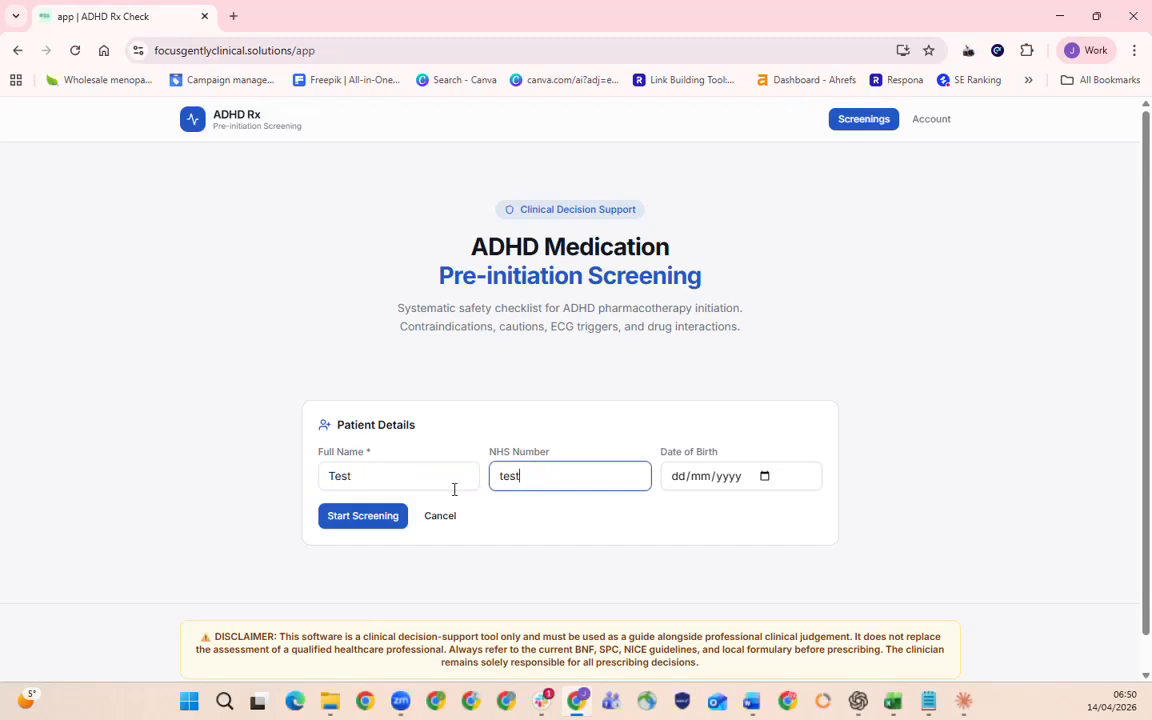
{"action": "left_click", "coordinate": [373, 518]}
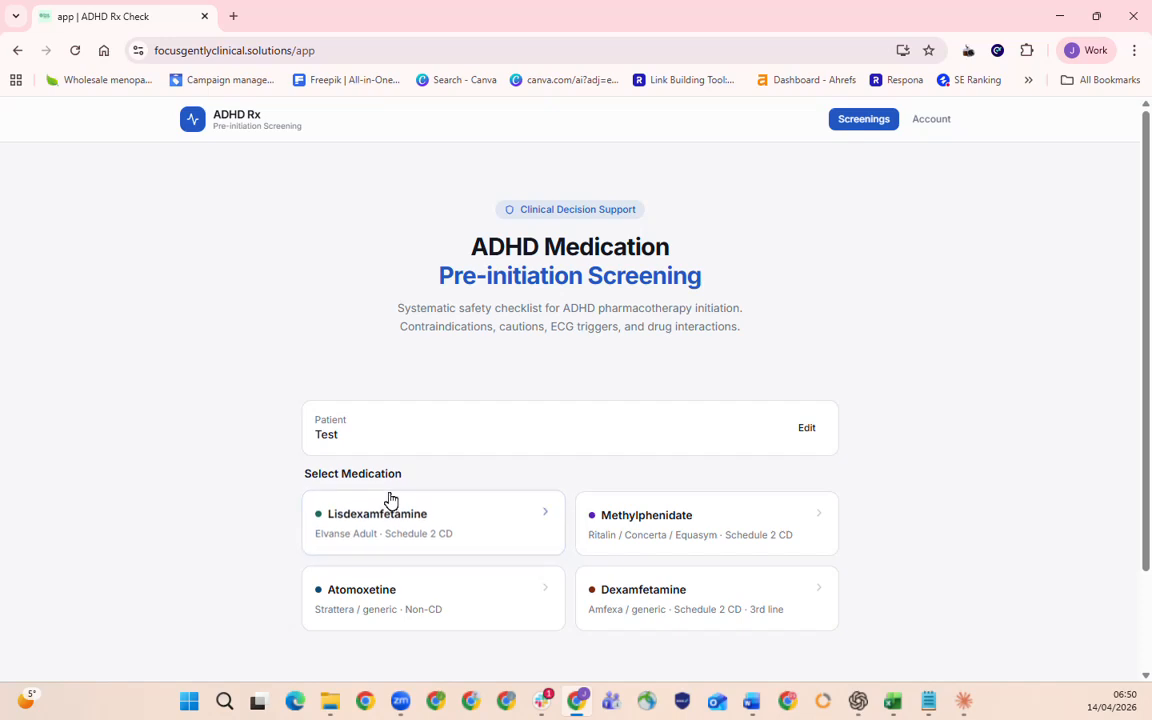
{"action": "scroll", "coordinate": [390, 504], "scroll_direction": "down", "scroll_amount": 1}
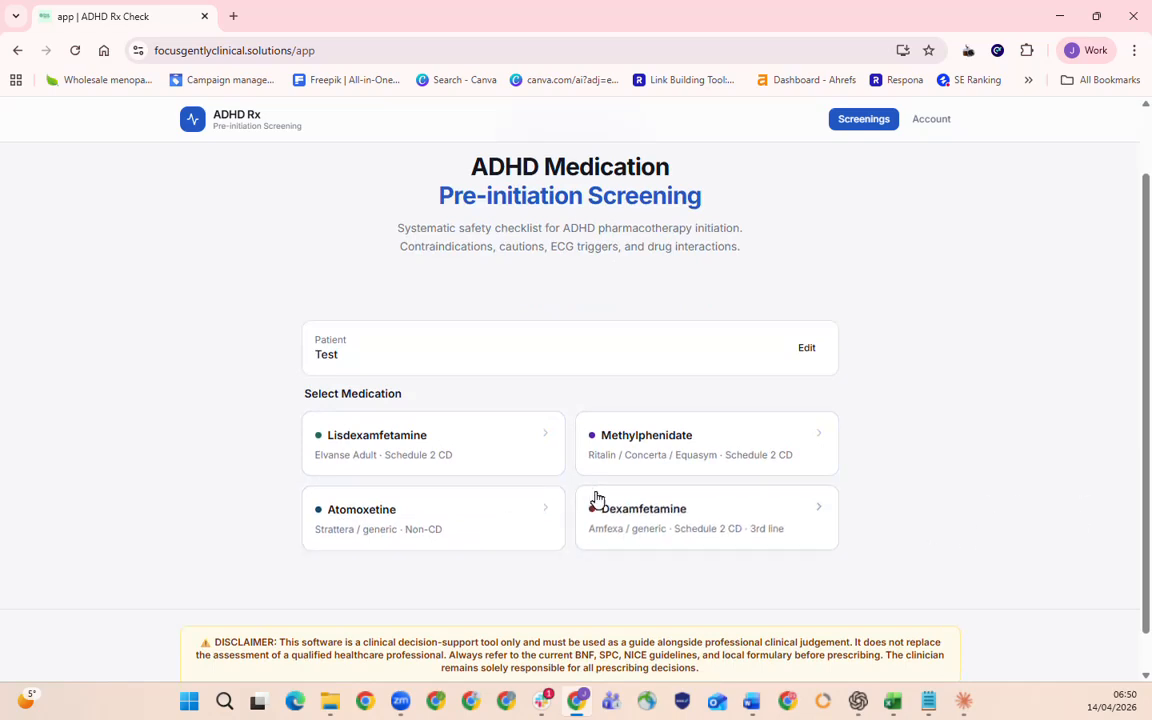
{"action": "left_click", "coordinate": [458, 456]}
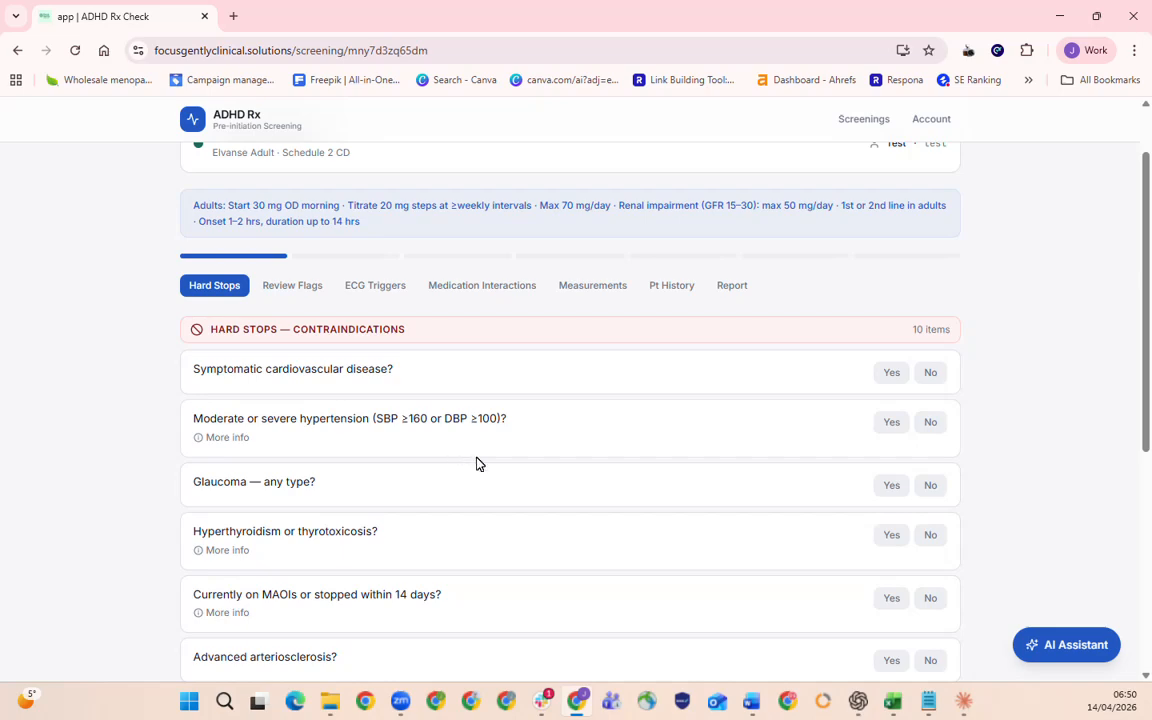
Look through the hard-stop questions and answer symptomatic cardiovascular disease with No.
{"action": "scroll", "coordinate": [481, 466], "scroll_direction": "down", "scroll_amount": 3}
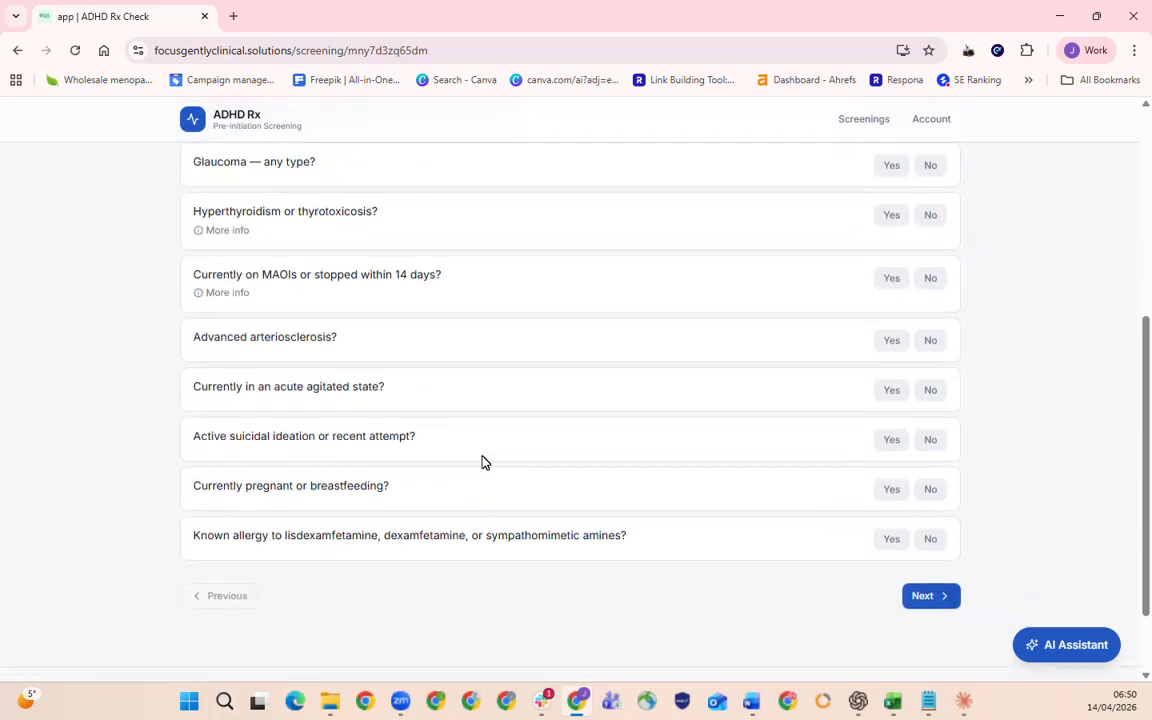
{"action": "scroll", "coordinate": [481, 466], "scroll_direction": "up", "scroll_amount": 4}
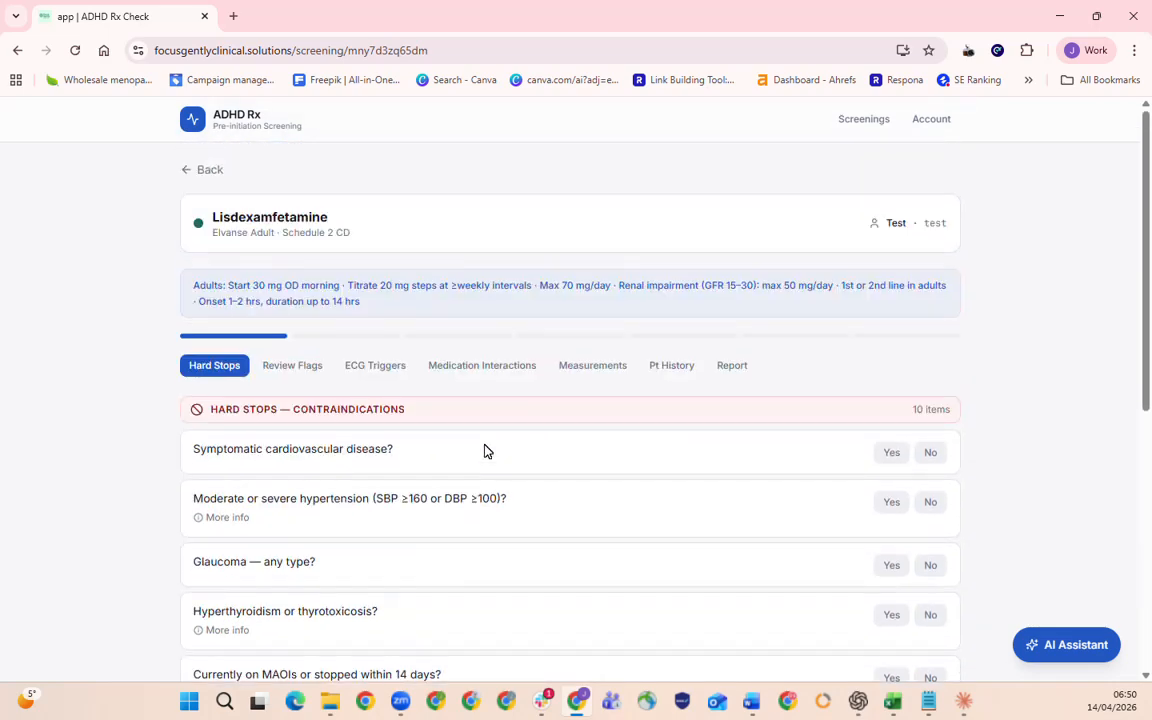
{"action": "left_click", "coordinate": [884, 453]}
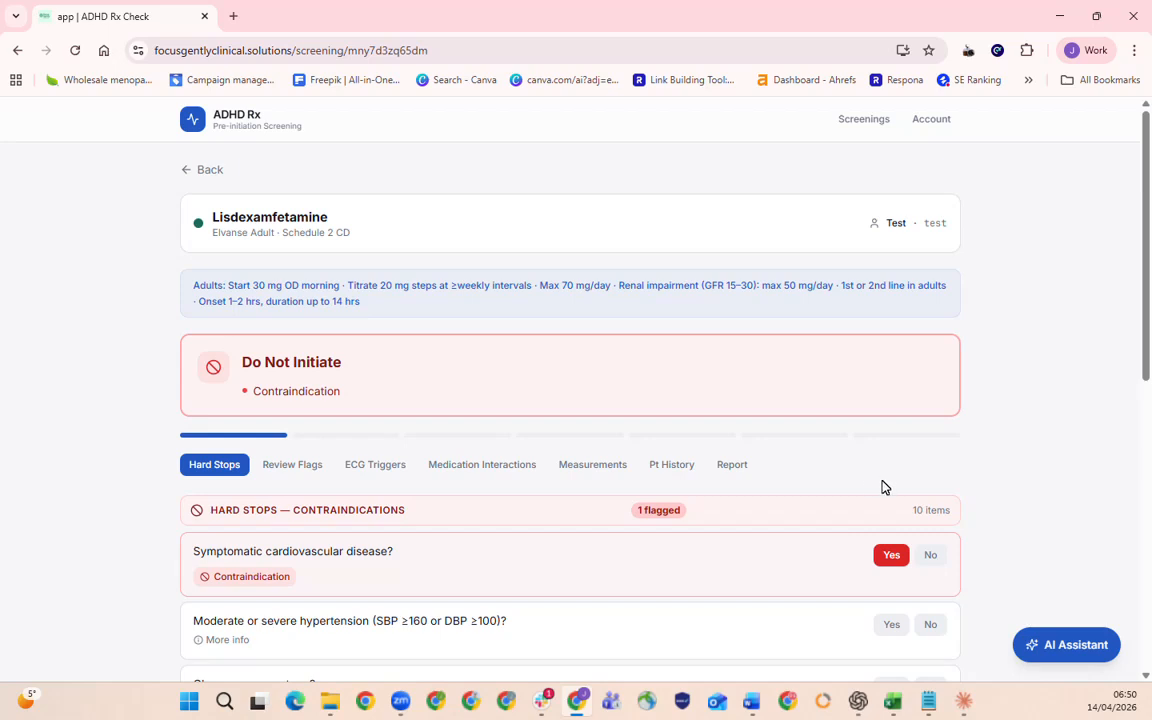
{"action": "left_click", "coordinate": [930, 555]}
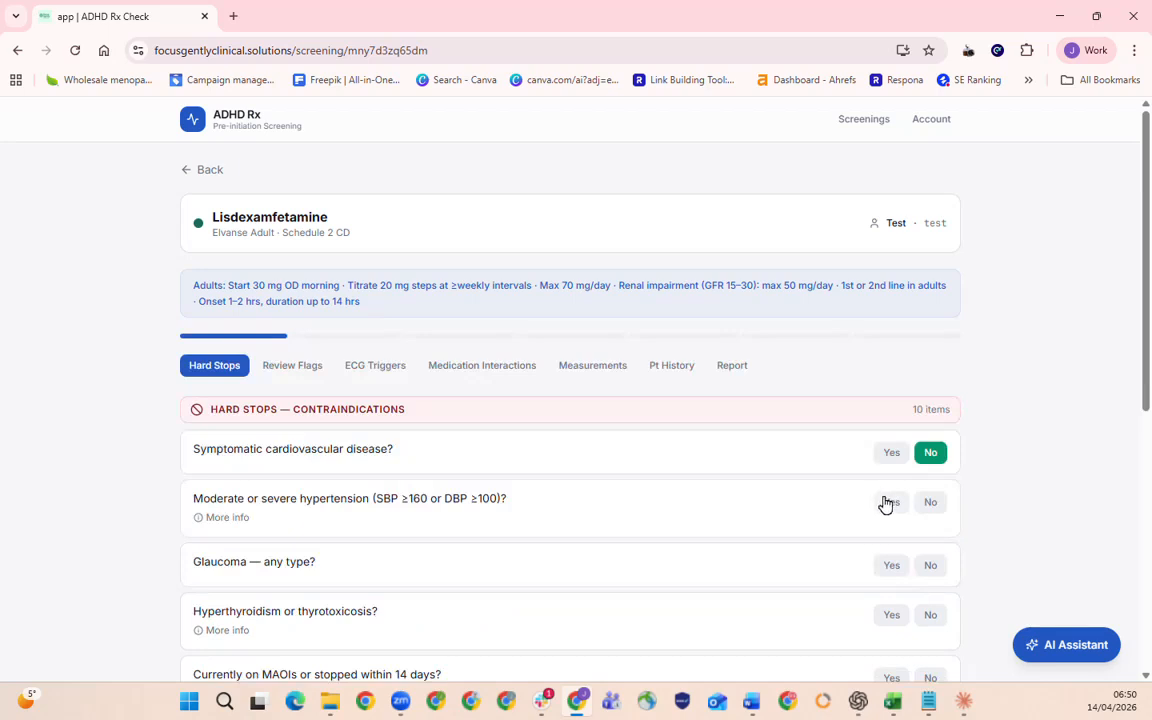
Answer Yes to active suicidal ideation, current pregnancy or breastfeeding and known allergy, and No to moderate or severe hypertension.
{"action": "scroll", "coordinate": [884, 497], "scroll_direction": "down", "scroll_amount": 4}
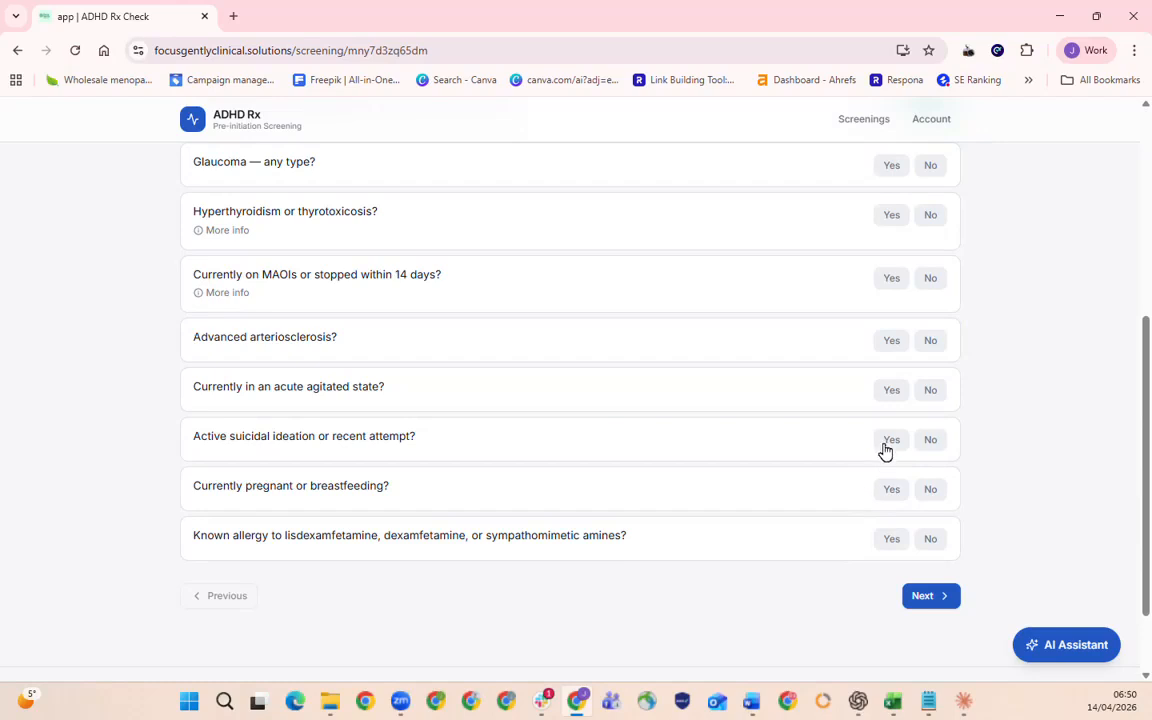
{"action": "left_click", "coordinate": [884, 447]}
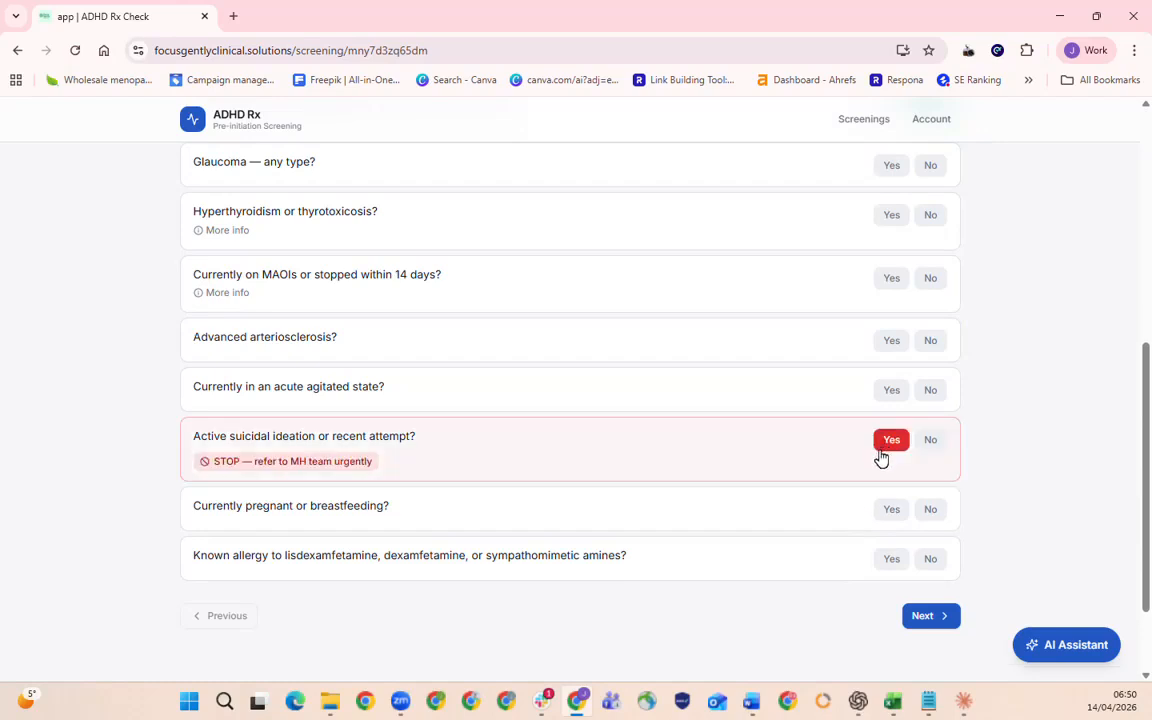
{"action": "left_click", "coordinate": [890, 512]}
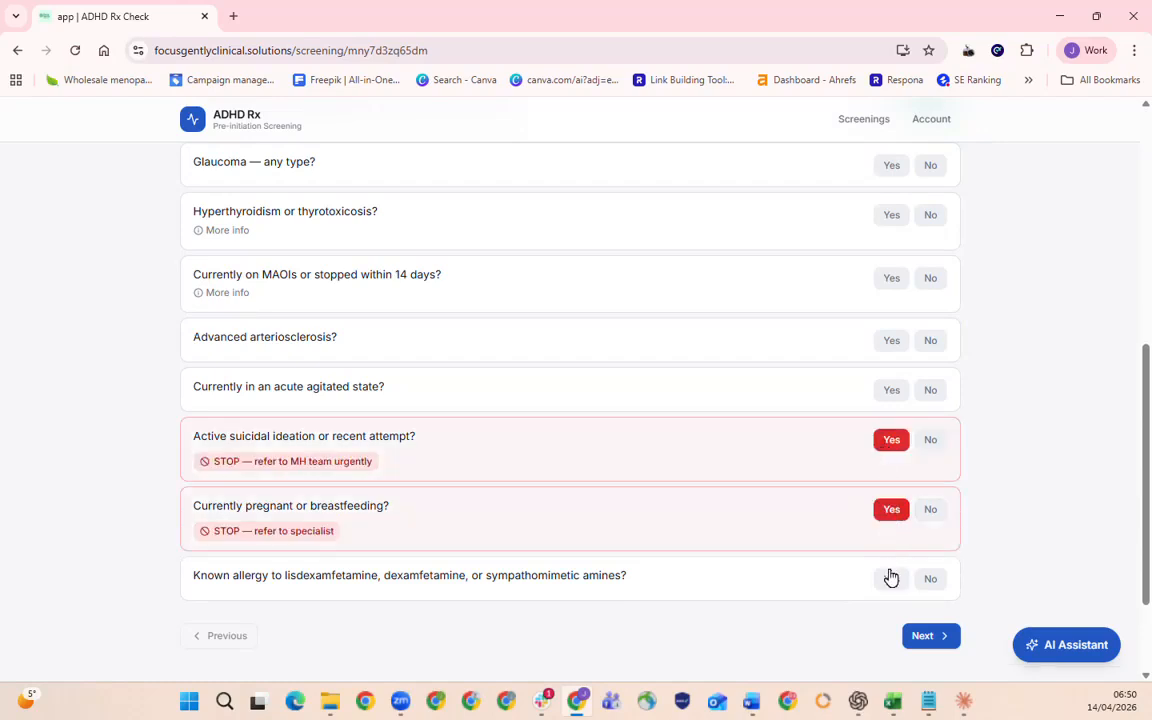
{"action": "left_click", "coordinate": [892, 580]}
{"action": "scroll", "coordinate": [769, 467], "scroll_direction": "up", "scroll_amount": 5}
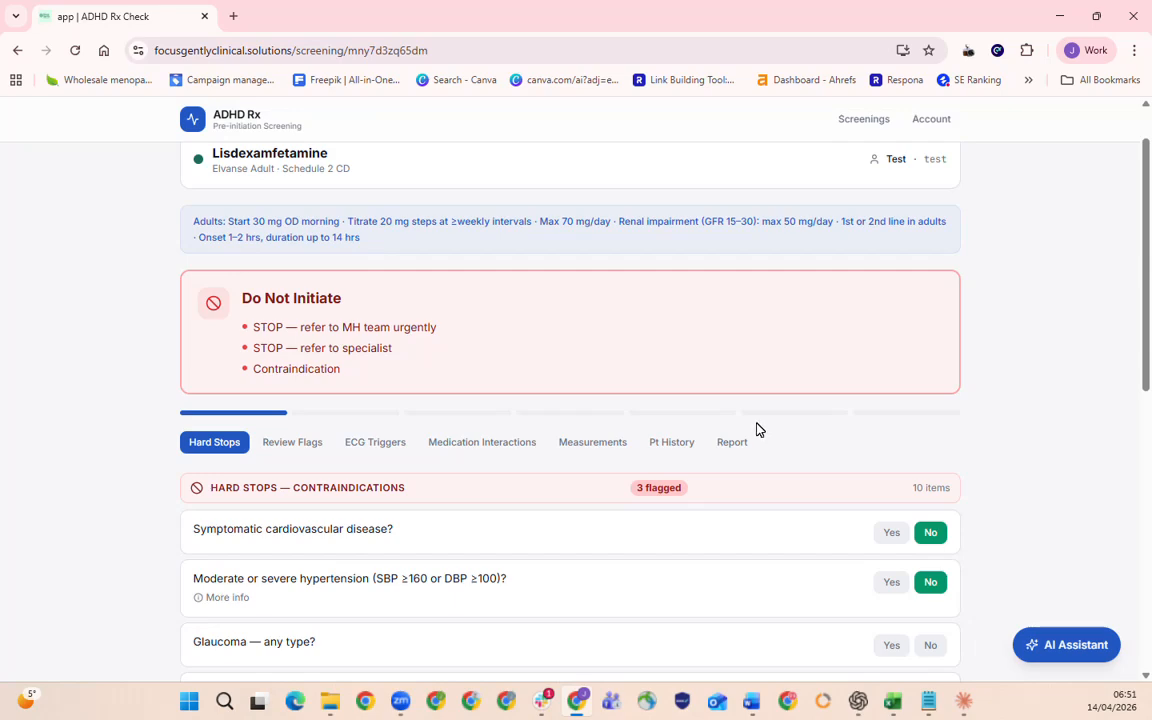
{"action": "scroll", "coordinate": [757, 429], "scroll_direction": "down", "scroll_amount": 3}
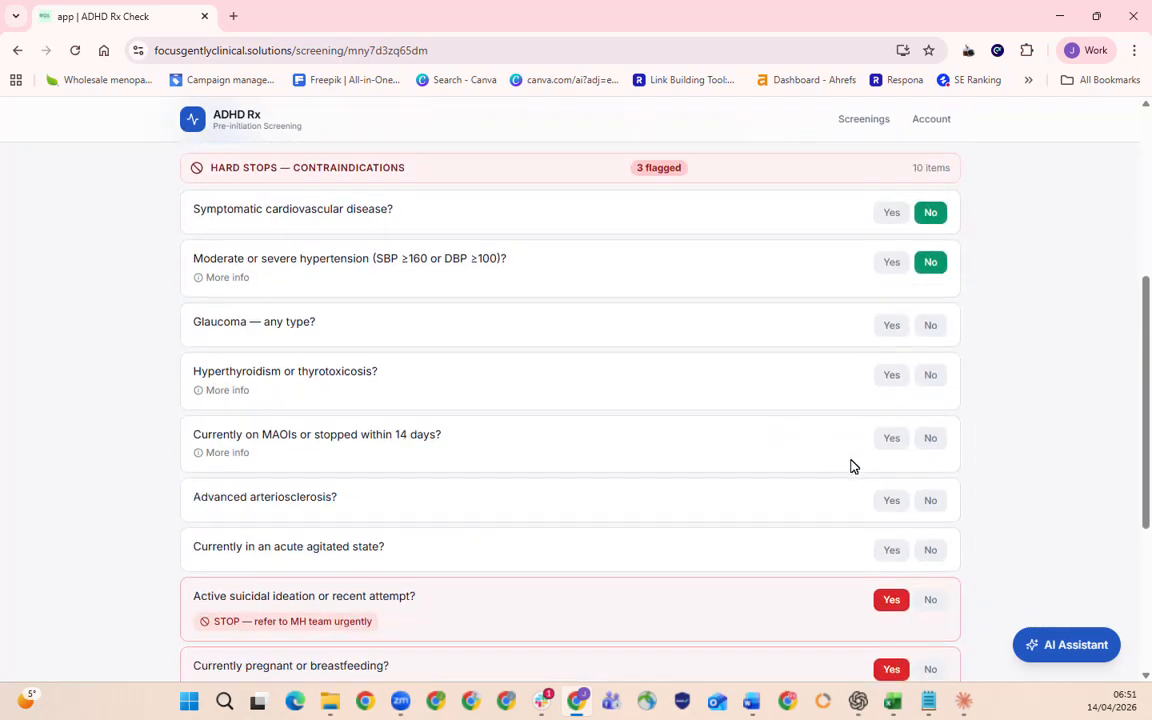
{"action": "scroll", "coordinate": [851, 466], "scroll_direction": "up", "scroll_amount": 2}
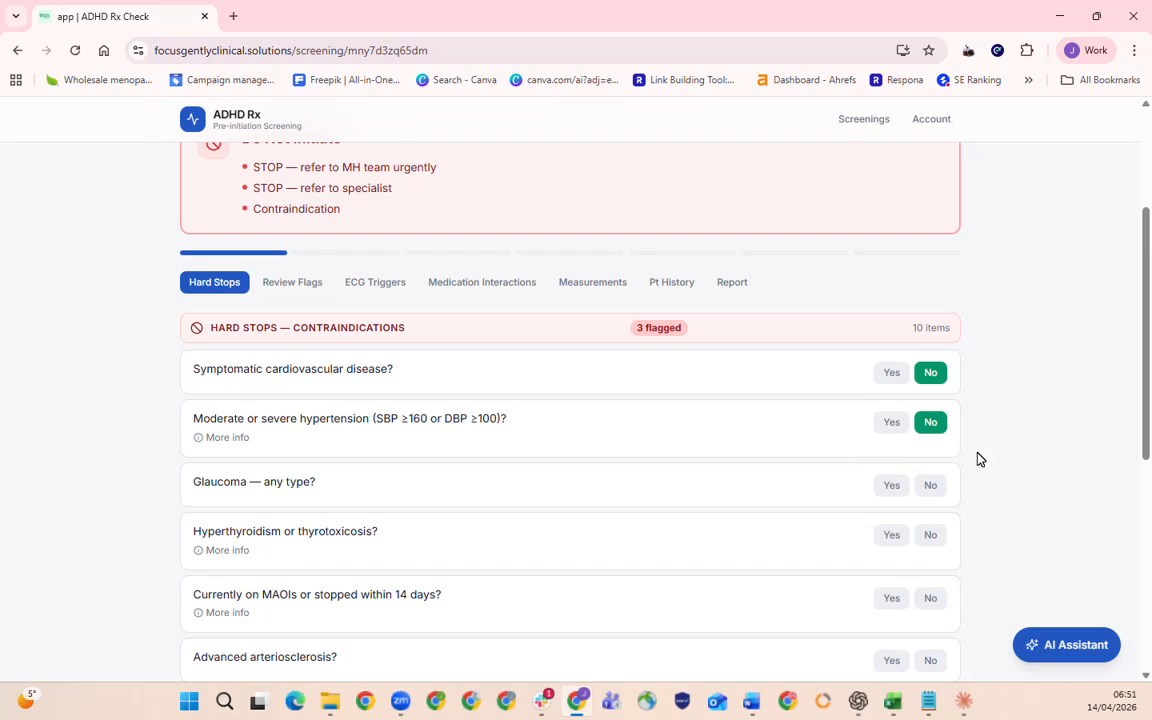
Answer No to glaucoma, hyperthyroidism, MAOI use, advanced arteriosclerosis and acute agitated state, and proceed to the review flags.
{"action": "left_click", "coordinate": [931, 486]}
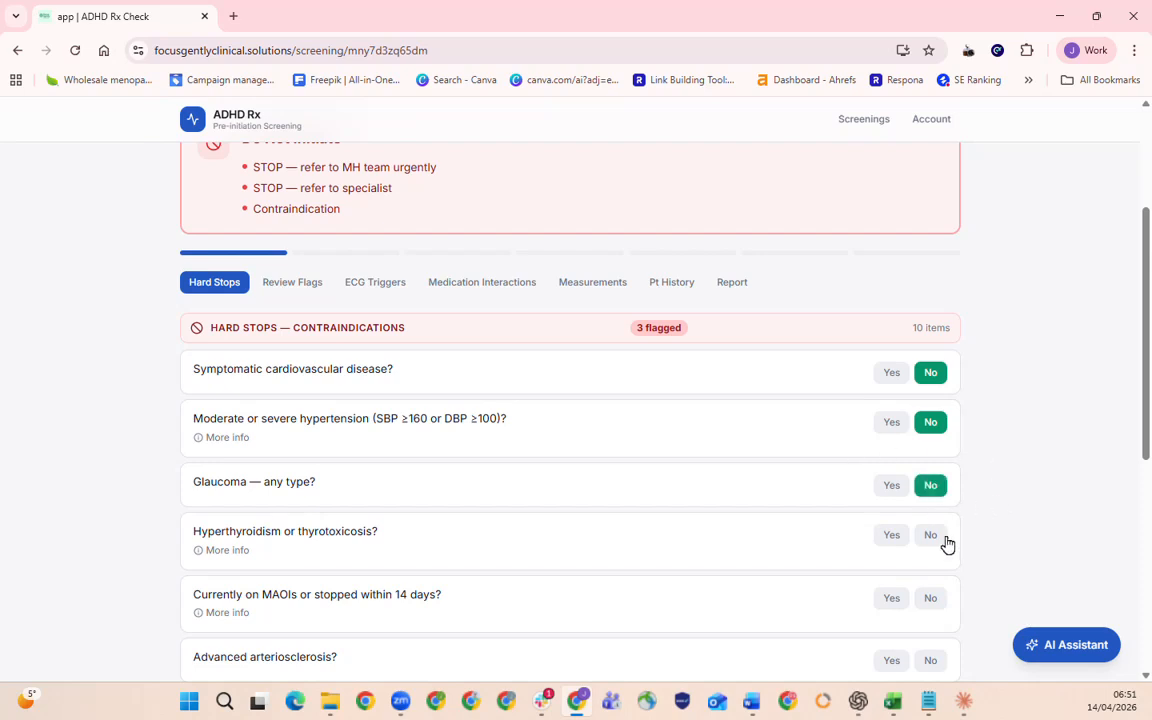
{"action": "left_click", "coordinate": [931, 535]}
{"action": "left_click", "coordinate": [943, 597]}
{"action": "scroll", "coordinate": [940, 600], "scroll_direction": "down", "scroll_amount": 1}
{"action": "left_click", "coordinate": [934, 580]}
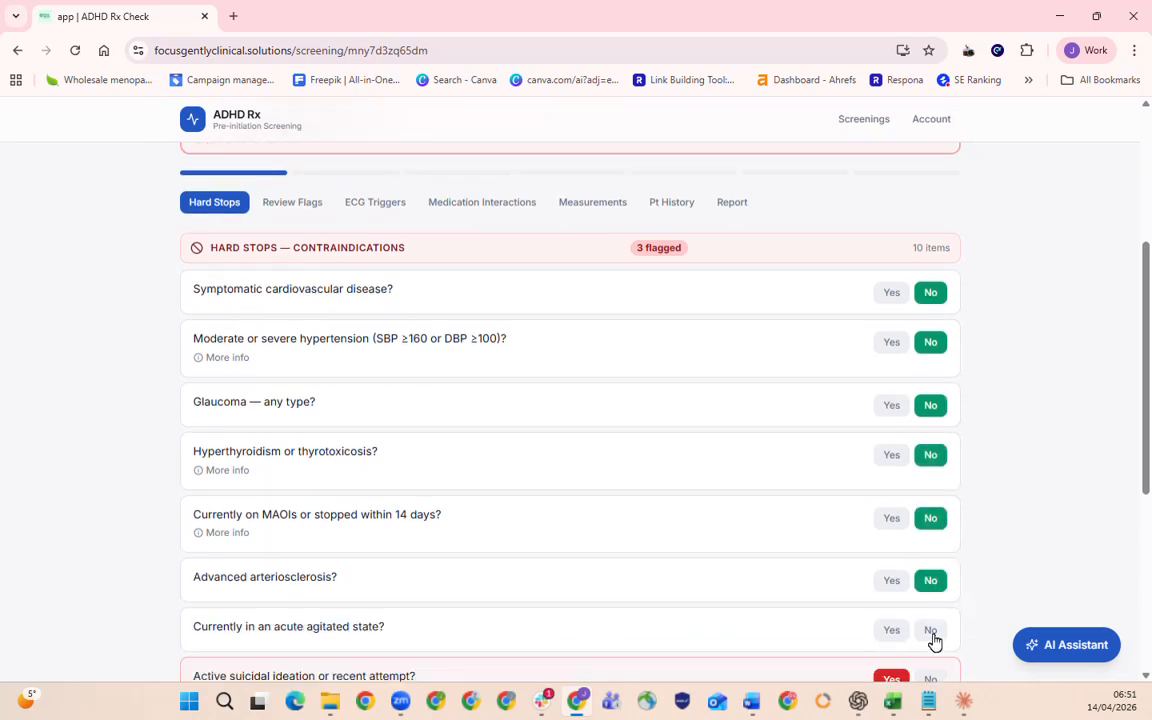
{"action": "left_click", "coordinate": [933, 630]}
{"action": "scroll", "coordinate": [945, 641], "scroll_direction": "down", "scroll_amount": 1}
{"action": "scroll", "coordinate": [945, 641], "scroll_direction": "down", "scroll_amount": 3}
{"action": "left_click", "coordinate": [935, 585]}
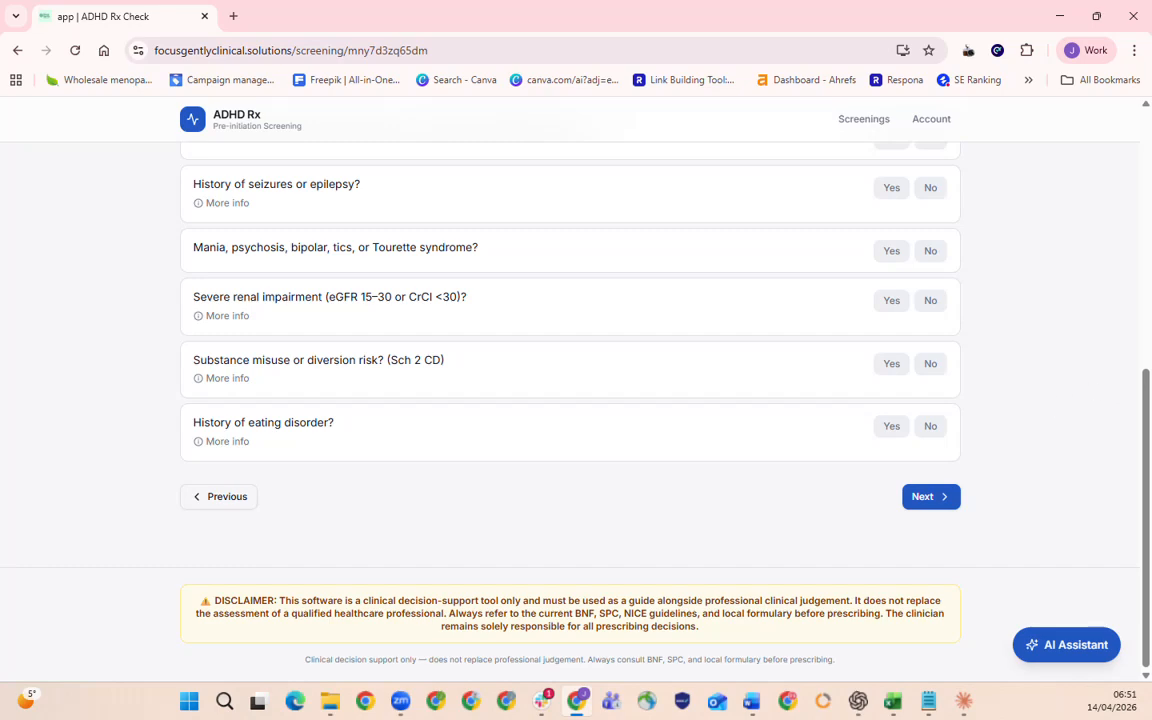
Answer No to the first four review flags, from structural cardiac abnormality through mania, psychosis, bipolar, tics or Tourette syndrome.
{"action": "scroll", "coordinate": [1003, 452], "scroll_direction": "up", "scroll_amount": 3}
{"action": "left_click", "coordinate": [931, 412]}
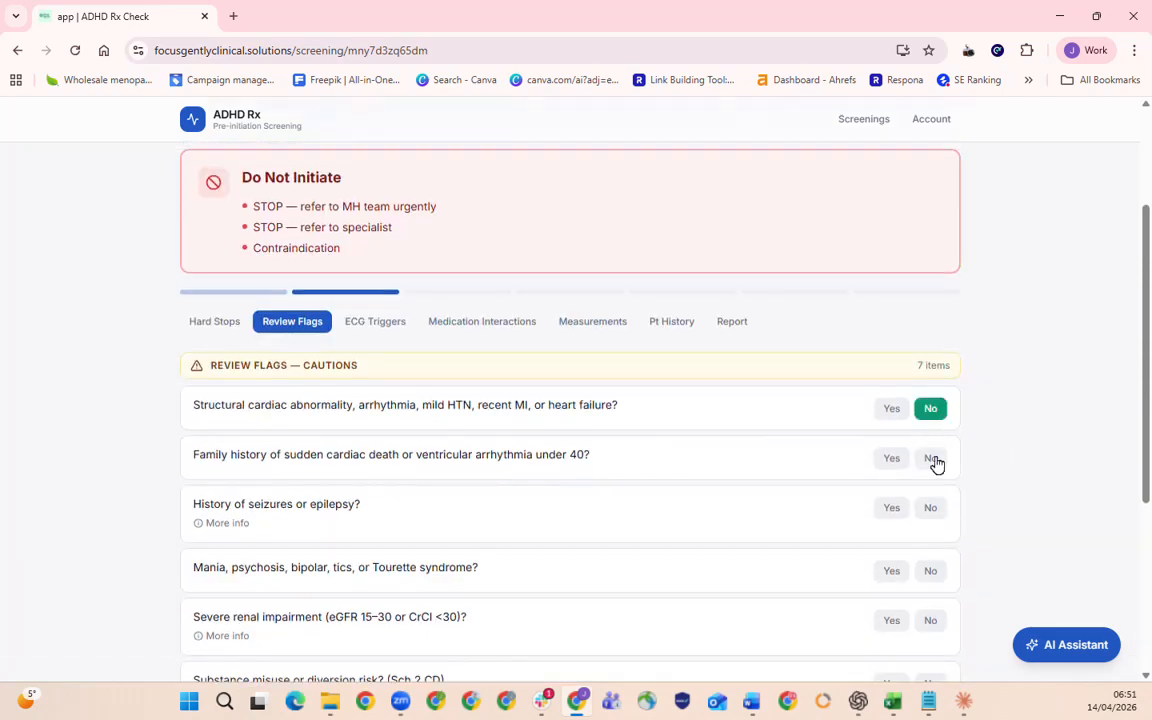
{"action": "left_click", "coordinate": [931, 459]}
{"action": "left_click", "coordinate": [936, 512]}
{"action": "left_click", "coordinate": [933, 574]}
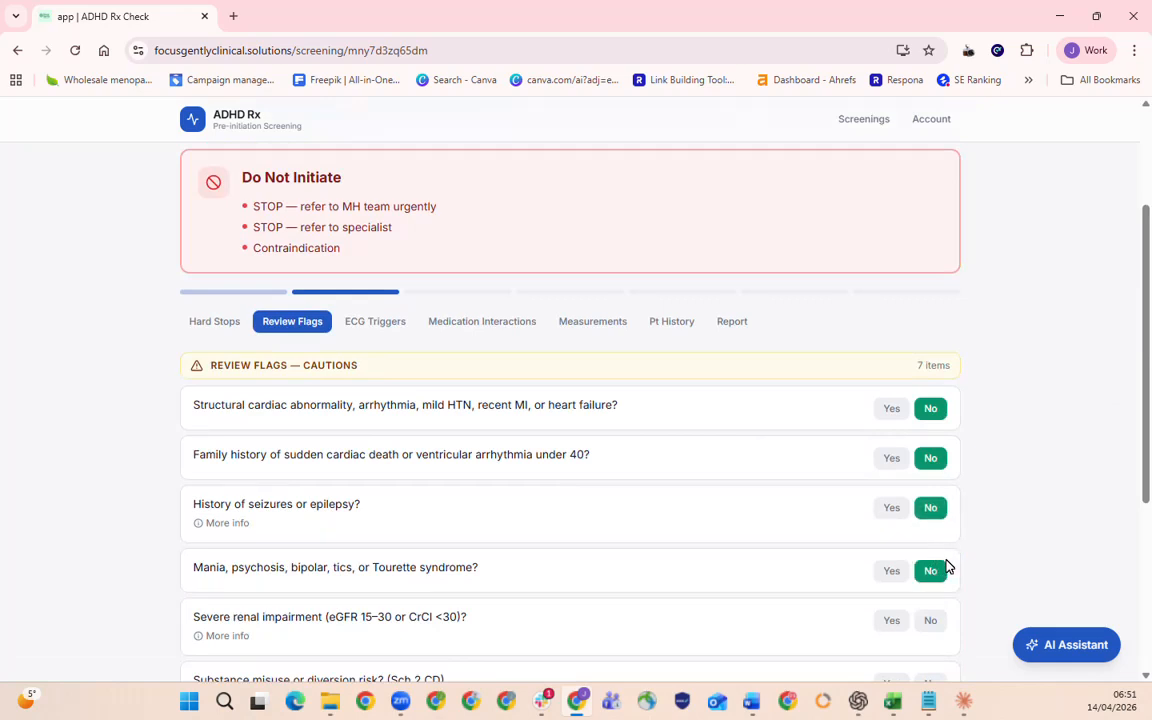
Flag severe renal impairment as Yes, answer No to substance misuse and eating disorder, and proceed to the ECG triggers.
{"action": "left_click", "coordinate": [892, 622]}
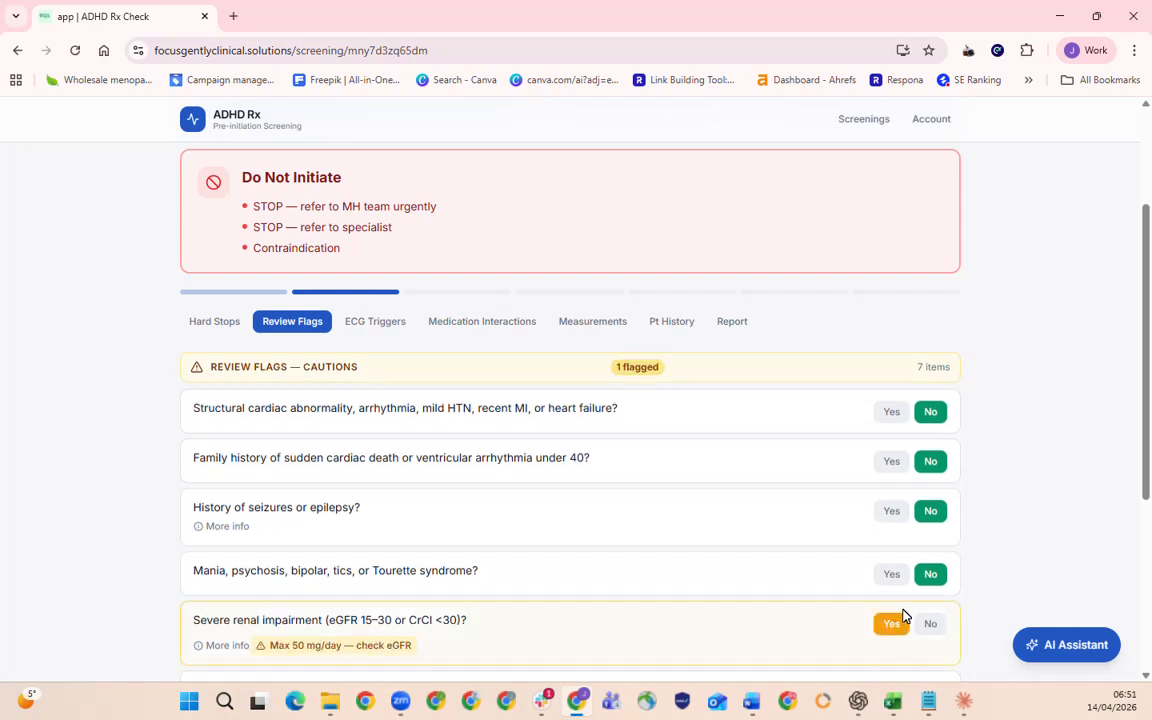
{"action": "scroll", "coordinate": [902, 619], "scroll_direction": "down", "scroll_amount": 3}
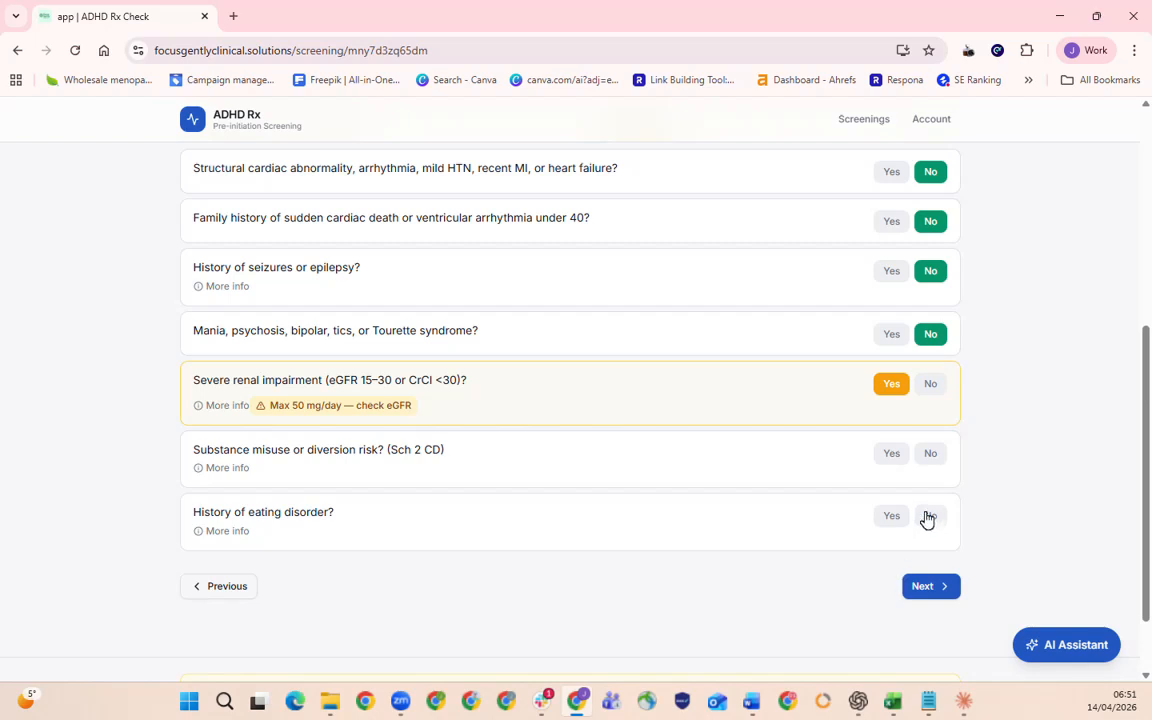
{"action": "left_click", "coordinate": [935, 456]}
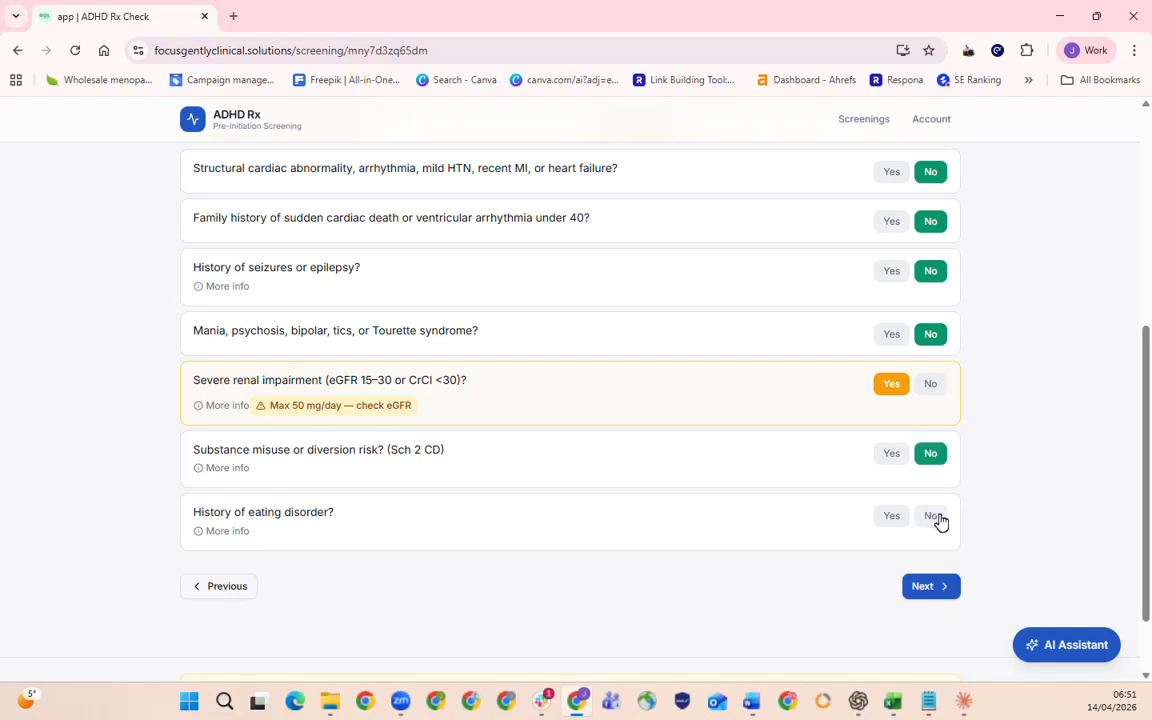
{"action": "left_click", "coordinate": [937, 518]}
{"action": "left_click", "coordinate": [930, 585]}
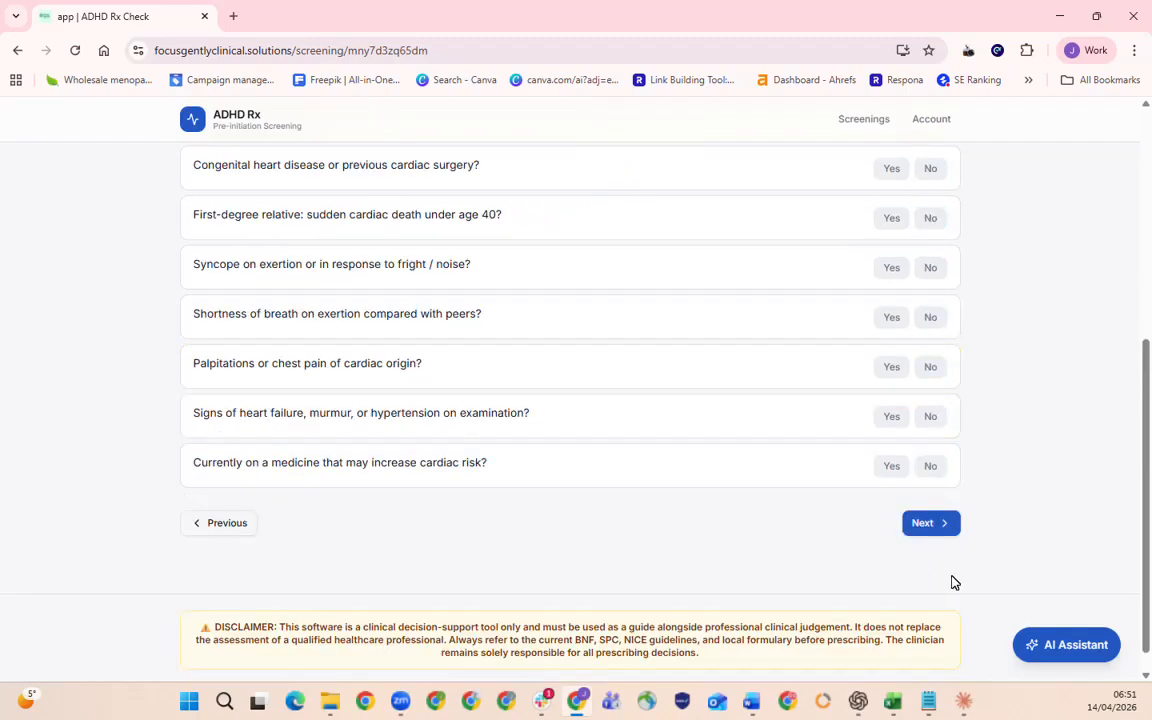
Answer No to congenital heart disease and first-degree relative's sudden cardiac death, and Yes to syncope, shortness of breath and palpitations.
{"action": "left_click", "coordinate": [930, 408]}
{"action": "left_click", "coordinate": [930, 458]}
{"action": "left_click", "coordinate": [930, 507]}
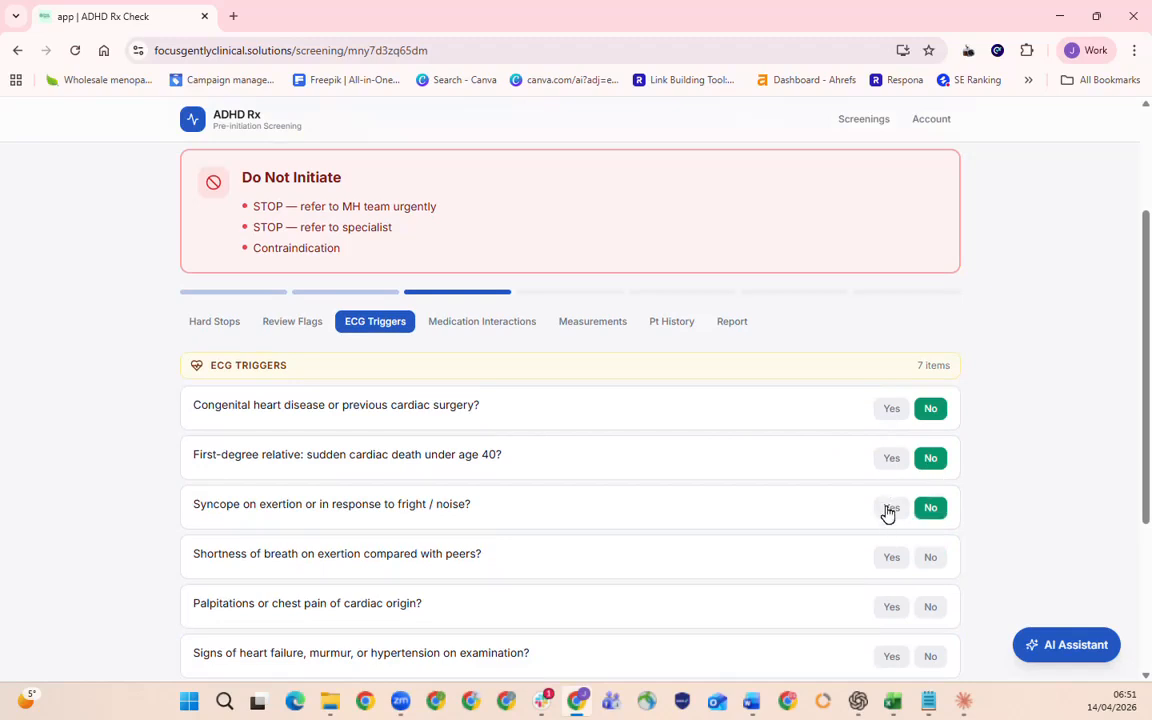
{"action": "left_click", "coordinate": [888, 507]}
{"action": "left_click_drag", "start_coordinate": [216, 367], "coordinate": [419, 380]}
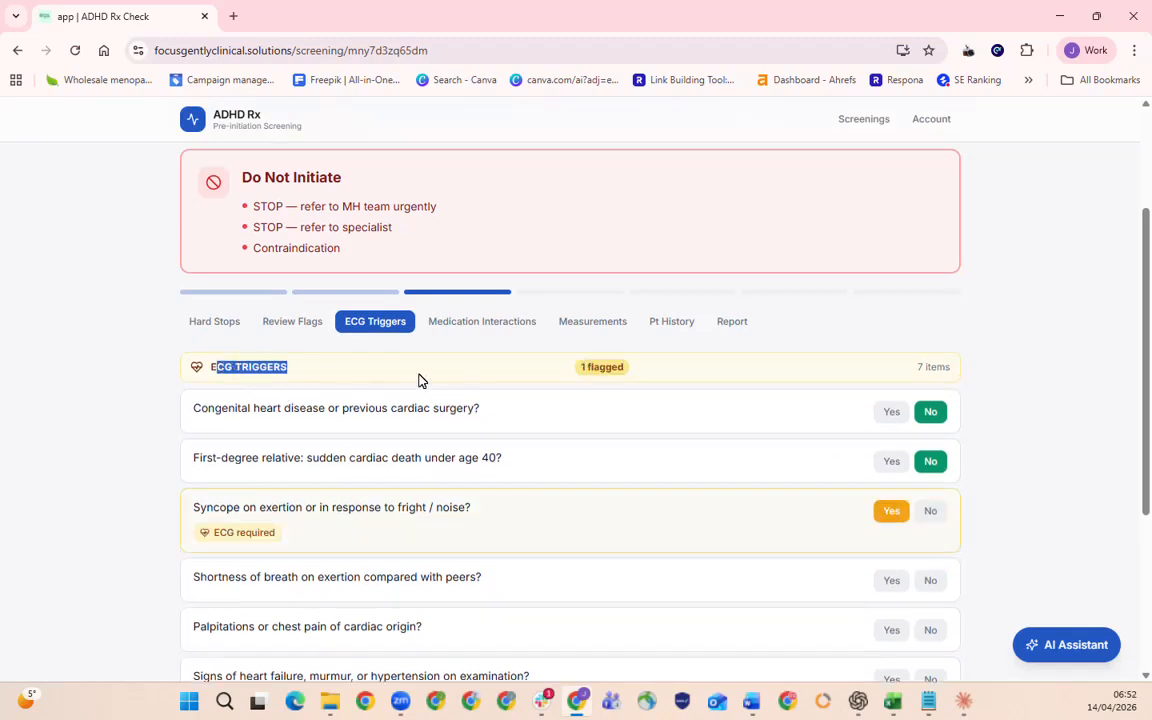
{"action": "scroll", "coordinate": [680, 436], "scroll_direction": "down", "scroll_amount": 1}
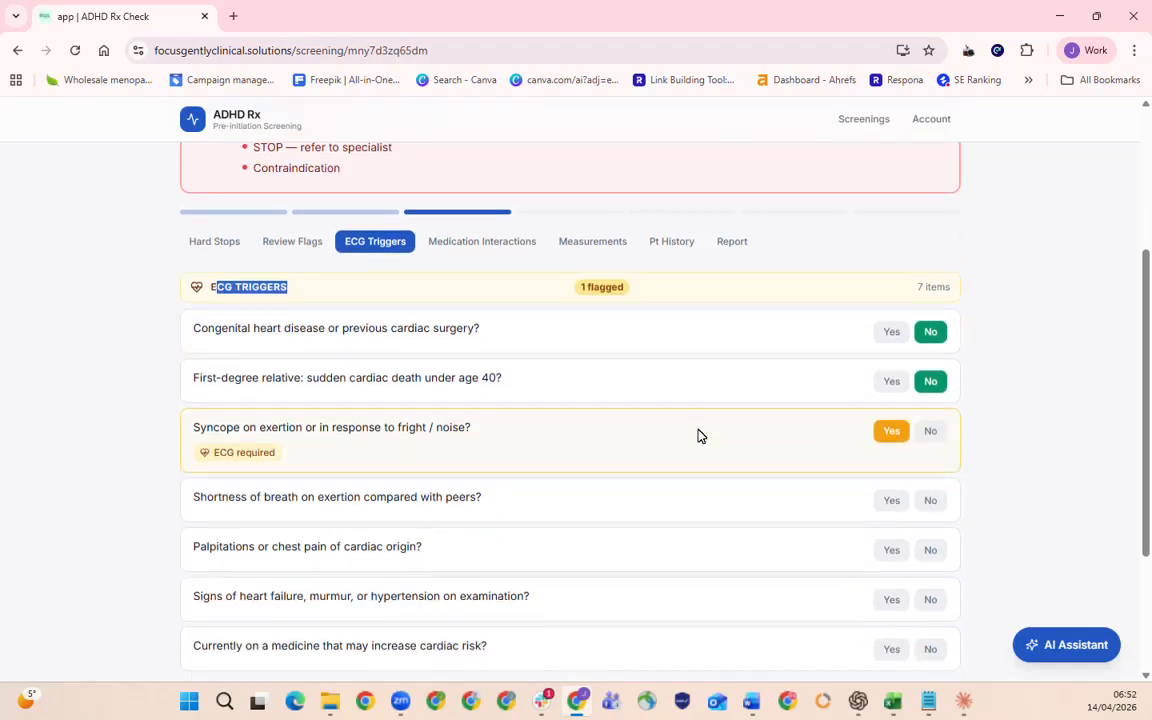
{"action": "left_click", "coordinate": [888, 501]}
{"action": "left_click", "coordinate": [891, 572]}
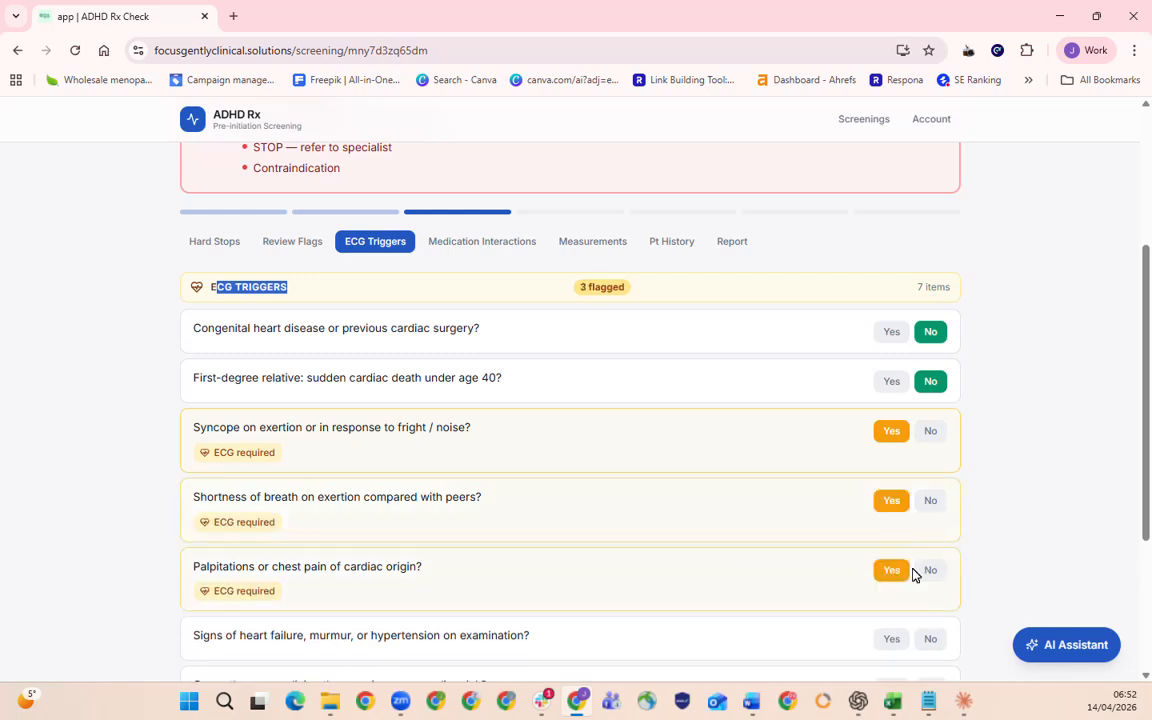
Answer No to signs of heart failure and to medicines increasing cardiac risk, and proceed to the medication interactions.
{"action": "scroll", "coordinate": [918, 580], "scroll_direction": "down", "scroll_amount": 3}
{"action": "left_click", "coordinate": [928, 404]}
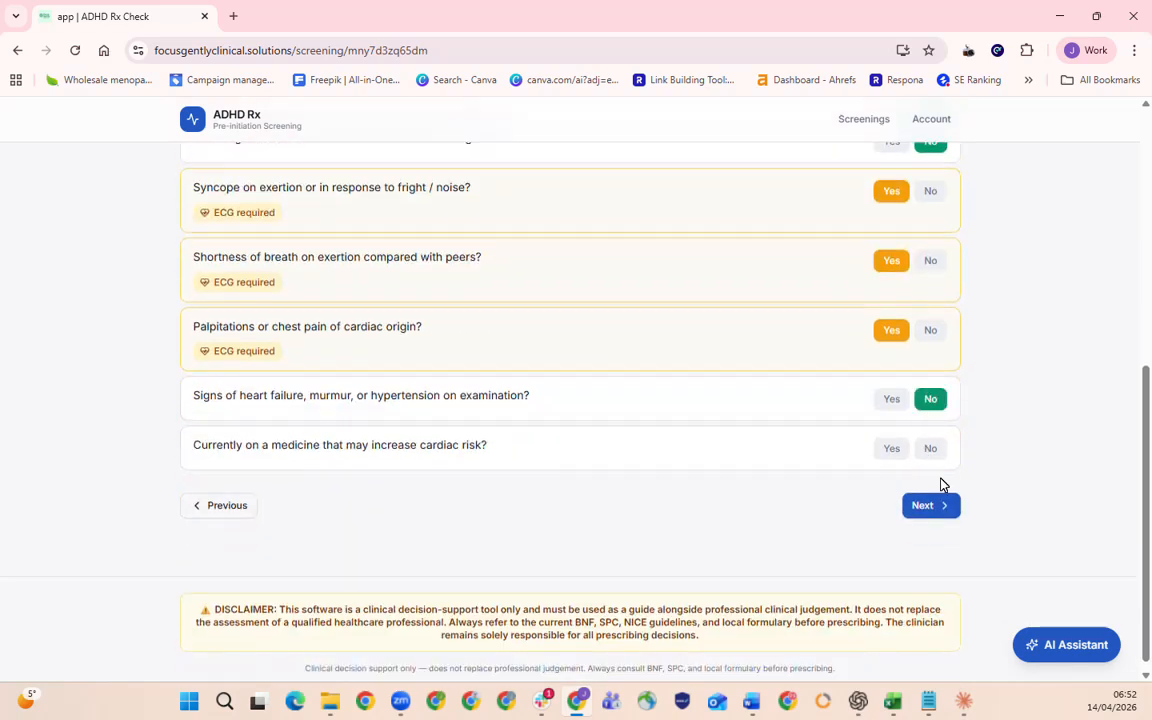
{"action": "left_click", "coordinate": [932, 451]}
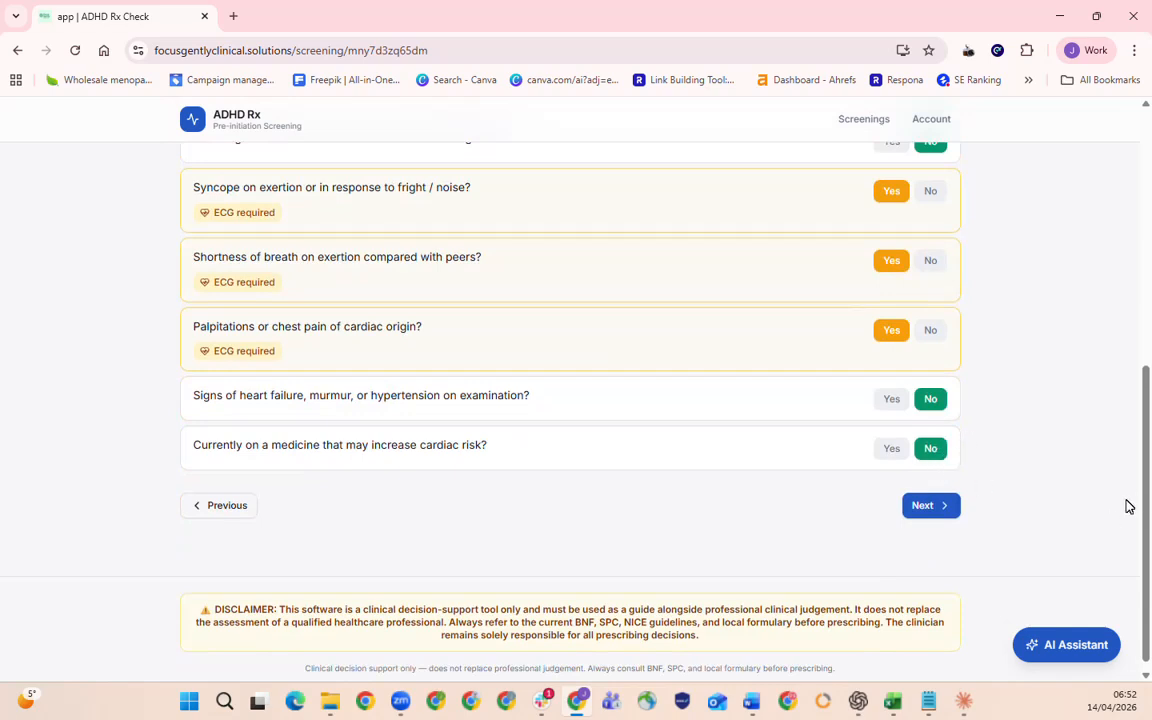
{"action": "left_click", "coordinate": [937, 508]}
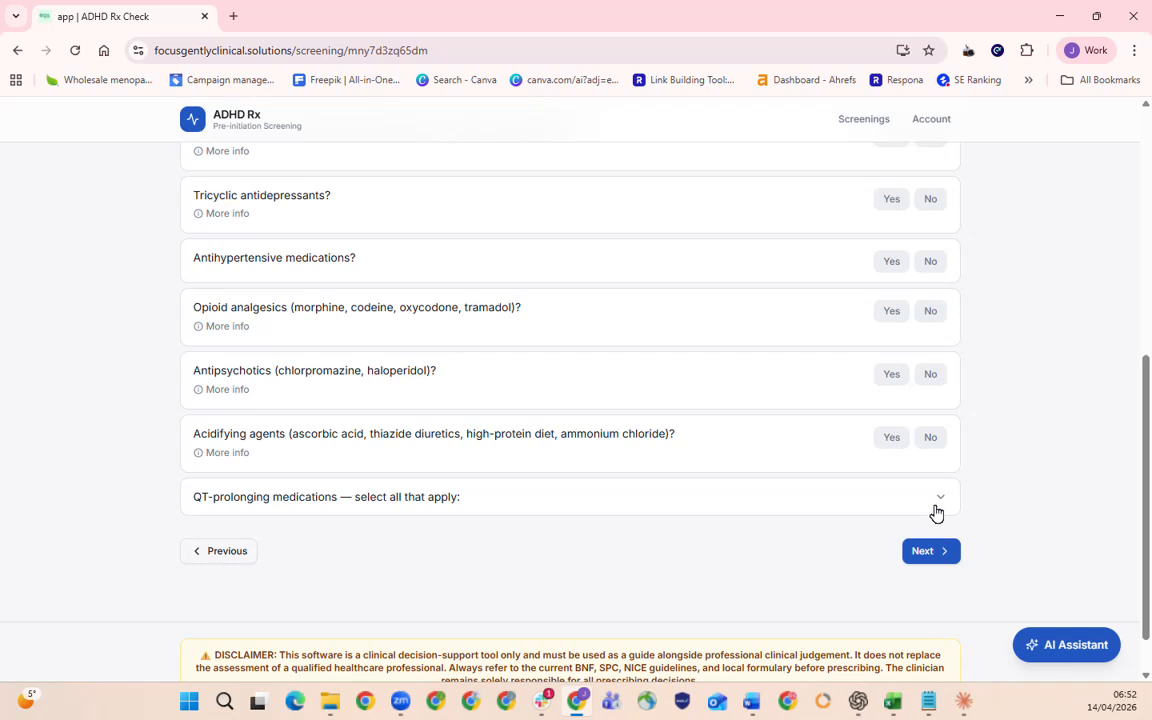
{"action": "scroll", "coordinate": [936, 510], "scroll_direction": "up", "scroll_amount": 3}
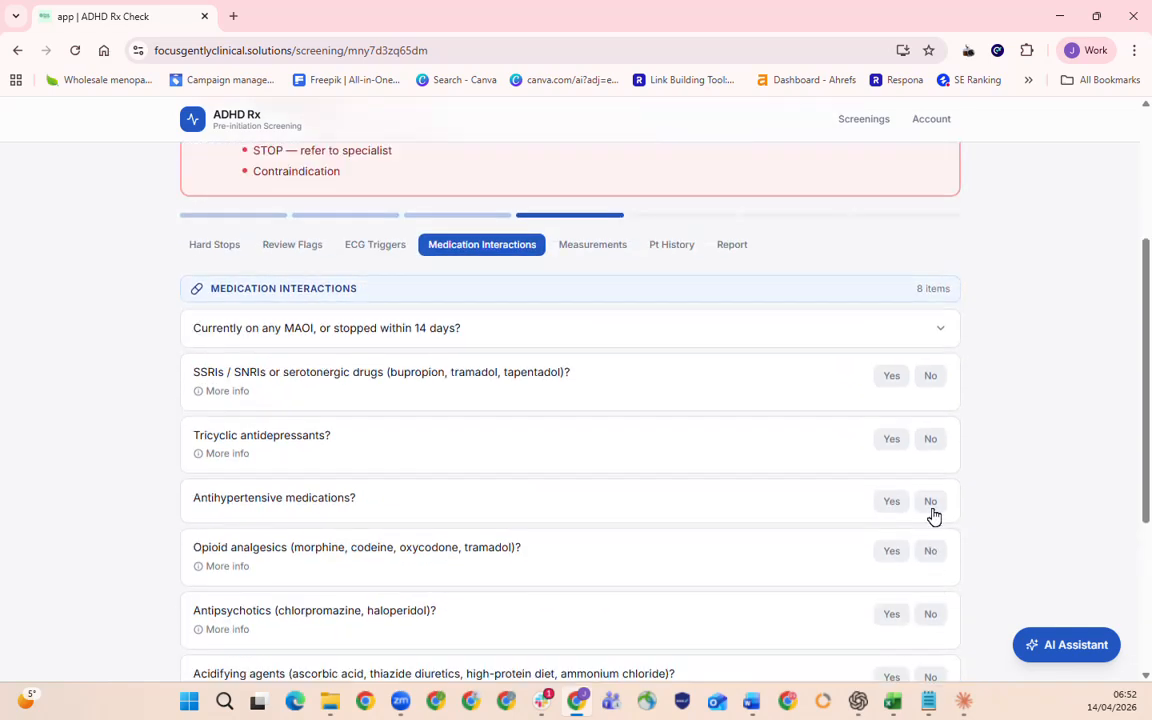
Ask the AI Assistant to "list maoi drugs", read the answer and close the chat.
{"action": "left_click", "coordinate": [1049, 644]}
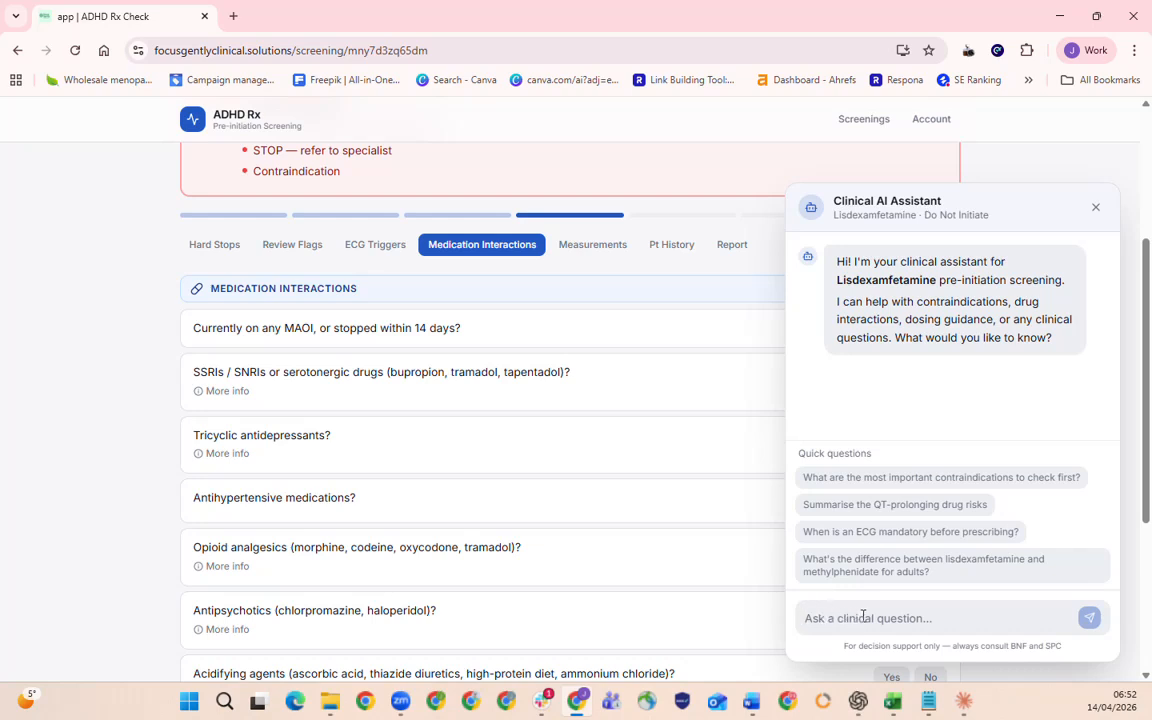
{"action": "type", "text": "what"}
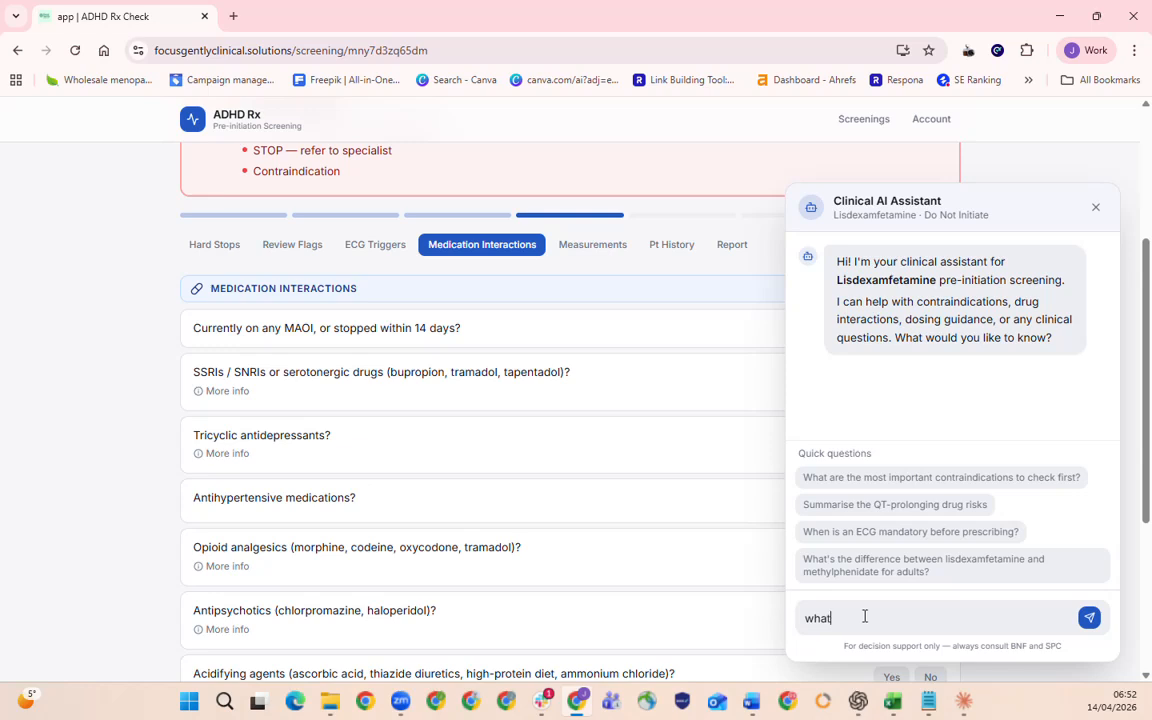
{"action": "key", "text": "BackSpace"}
{"action": "type", "text": "Iist maoi drugs"}
{"action": "key", "text": "Return"}
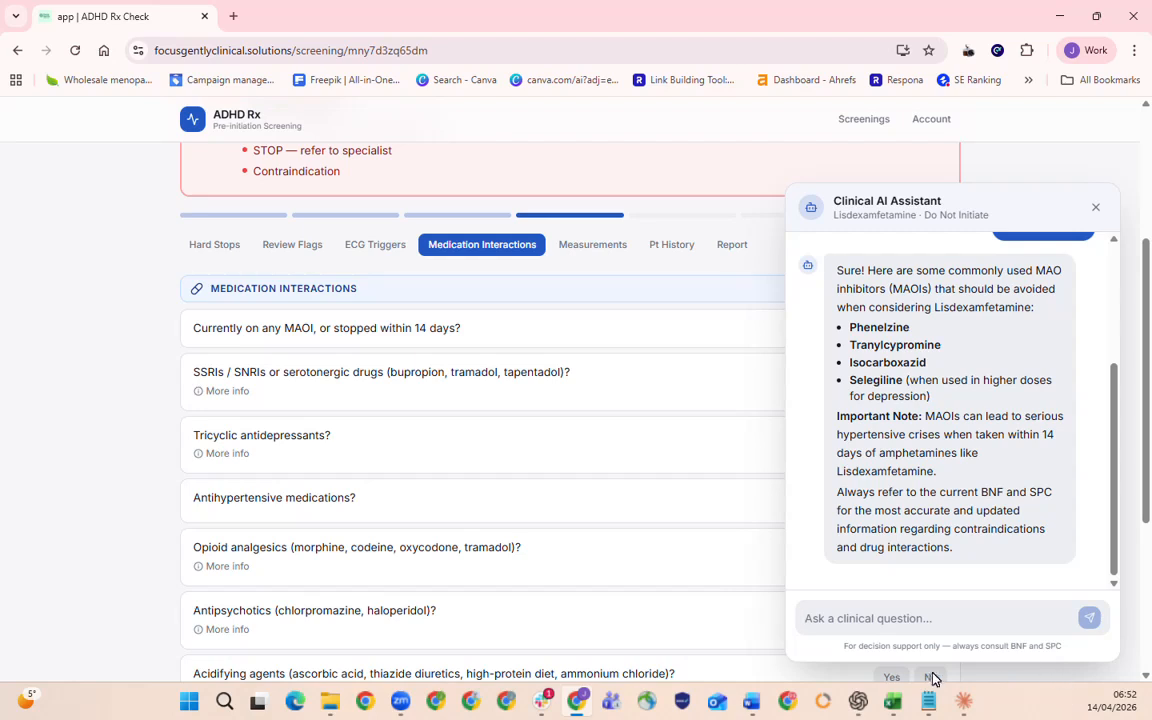
{"action": "left_click", "coordinate": [1095, 208]}
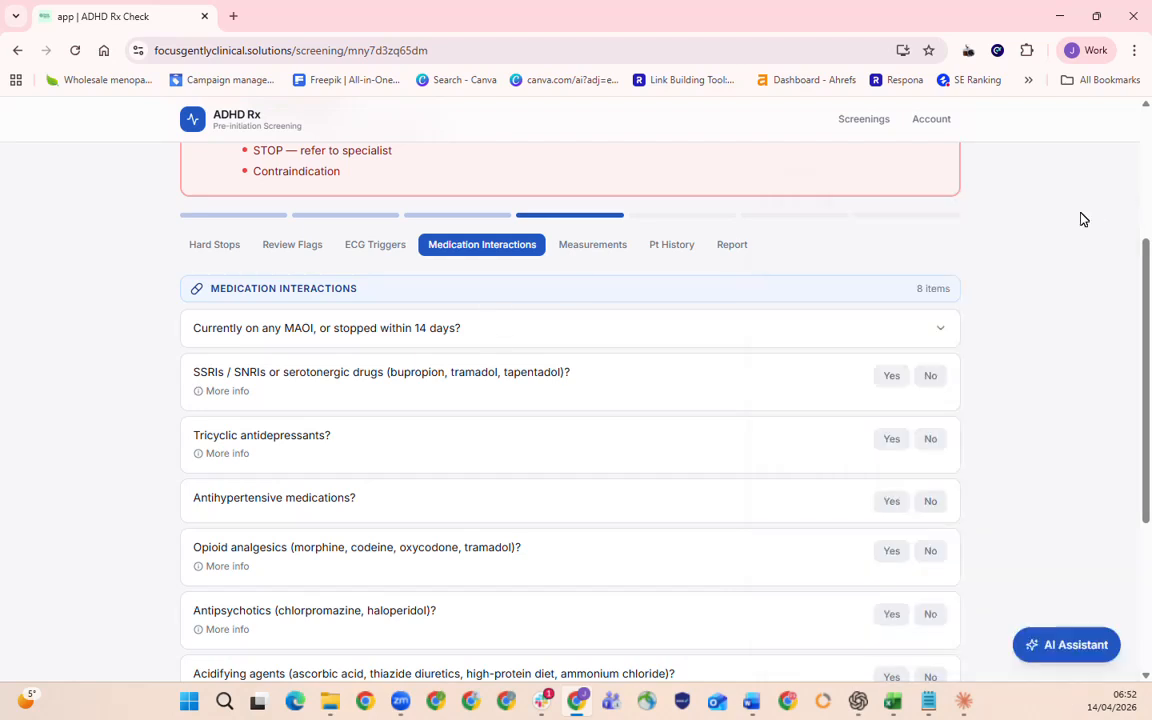
Answer No to SSRIs/SNRIs, tricyclic antidepressants, opioid analgesics and antipsychotics, and Yes to antihypertensive medications.
{"action": "left_click", "coordinate": [938, 385]}
{"action": "left_click", "coordinate": [930, 442]}
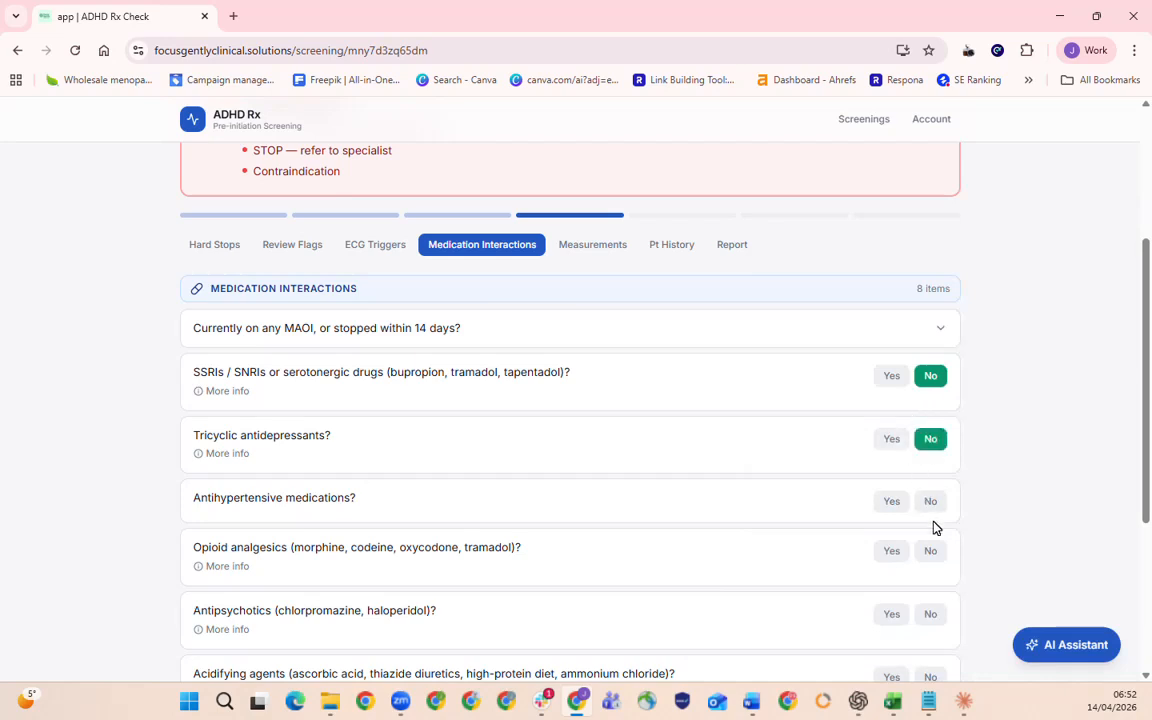
{"action": "left_click", "coordinate": [930, 505]}
{"action": "scroll", "coordinate": [932, 525], "scroll_direction": "down", "scroll_amount": 2}
{"action": "left_click", "coordinate": [936, 395]}
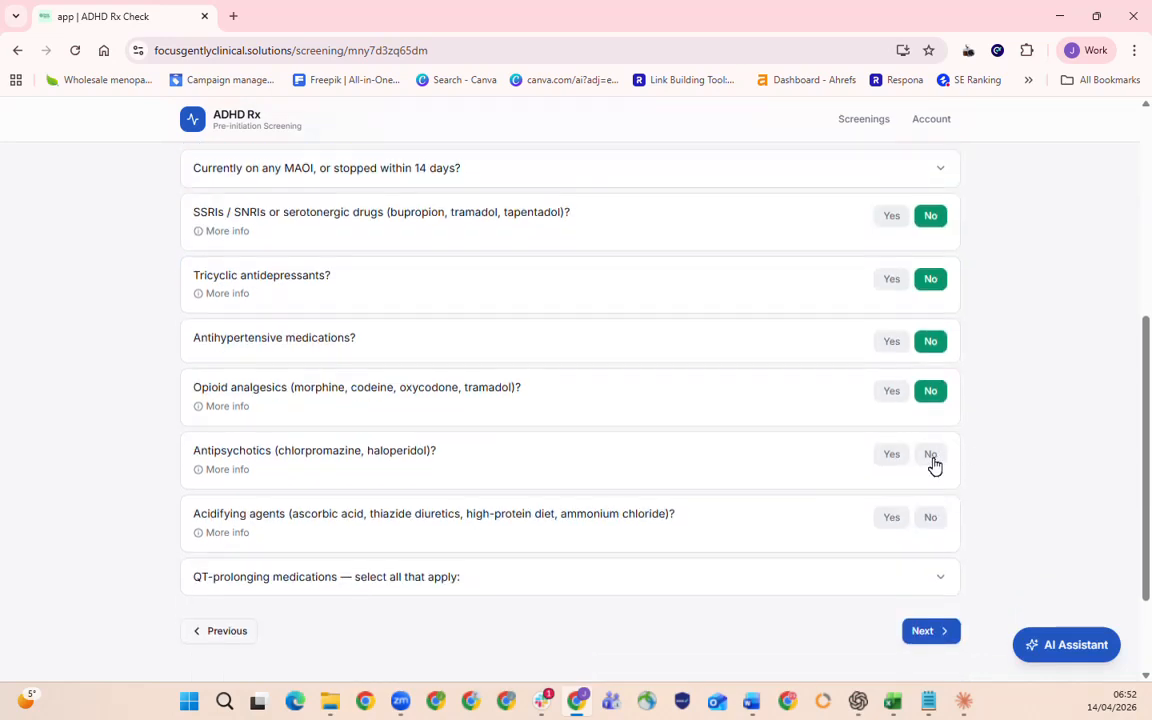
{"action": "left_click", "coordinate": [932, 458]}
{"action": "left_click", "coordinate": [891, 344]}
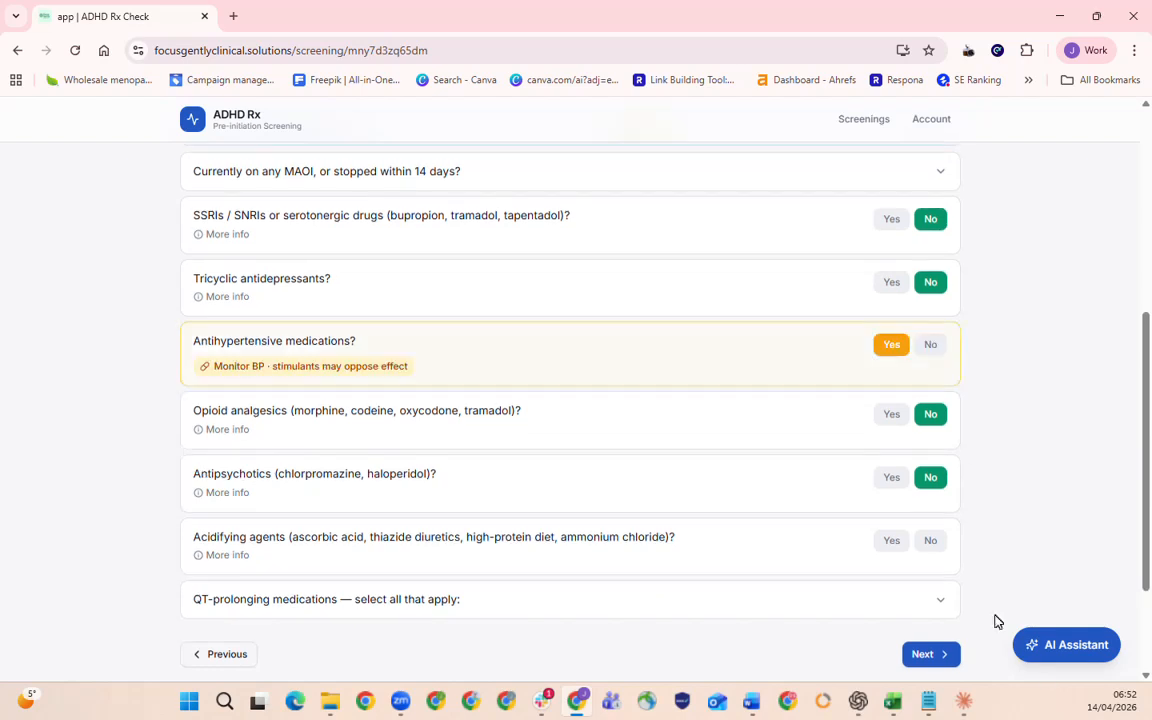
Ask the AI Assistant to "list antihypertensive medications".
{"action": "left_click", "coordinate": [1061, 660]}
{"action": "type", "text": "kist"}
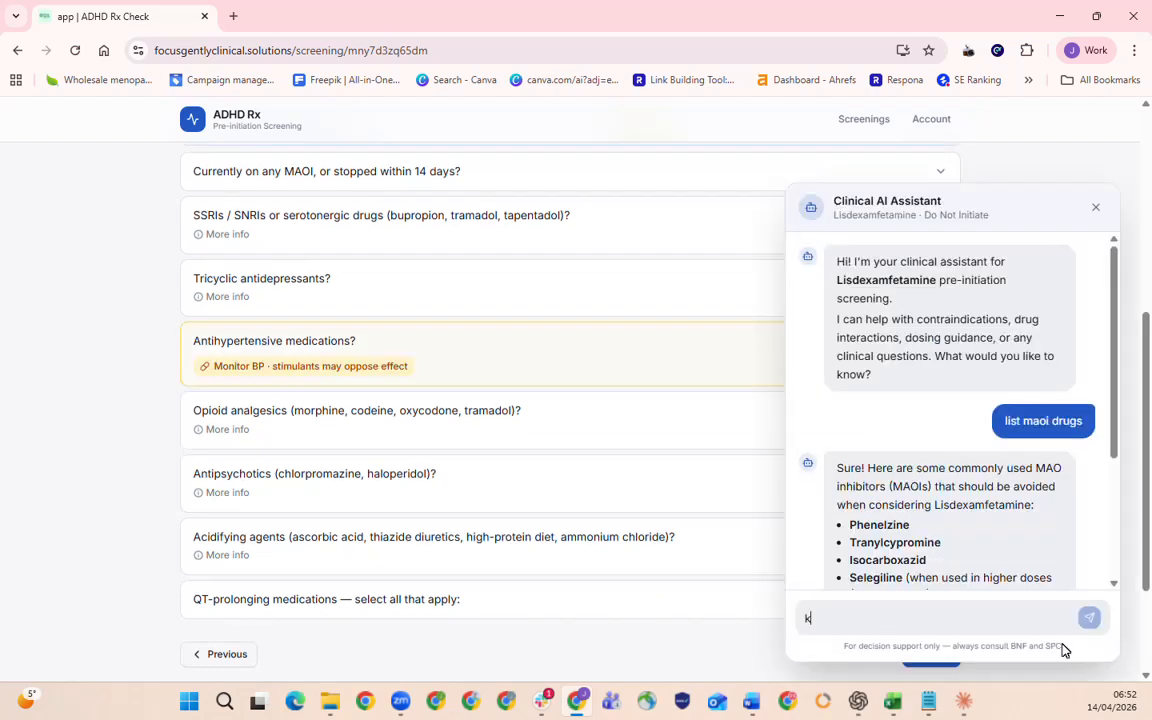
{"action": "key", "text": "BackSpace"}
{"action": "key", "text": "BackSpace"}
{"action": "key", "text": "BackSpace"}
{"action": "key", "text": "BackSpace"}
{"action": "type", "text": "list ani"}
{"action": "type", "text": "hypertes"}
{"action": "type", "text": "sive medications"}
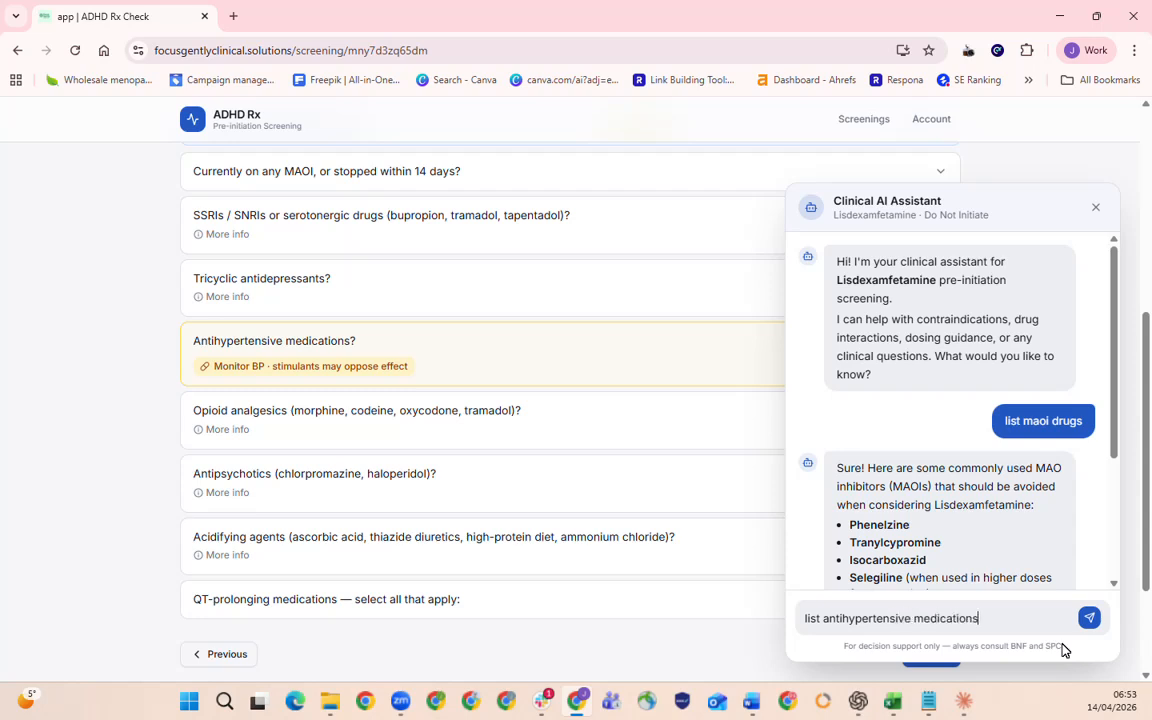
{"action": "key", "text": "Return"}
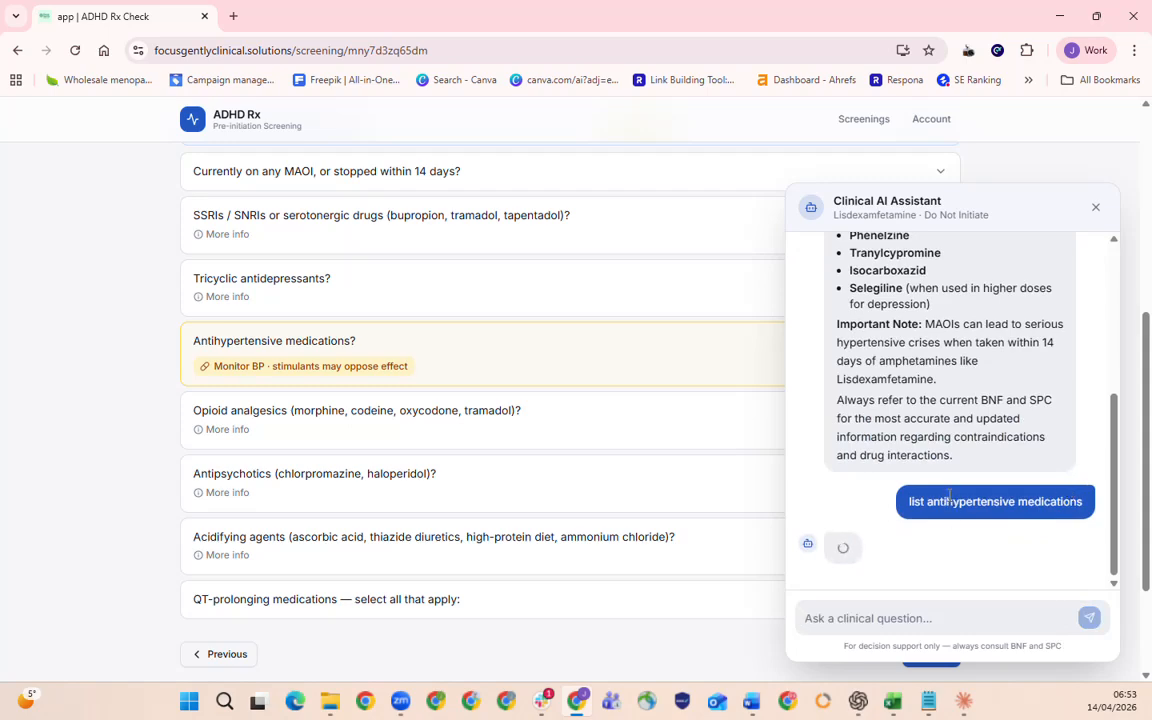
Examine the antihypertensive drug classes and examples in the assistant's answer, and close the chat.
{"action": "scroll", "coordinate": [949, 503], "scroll_direction": "up", "scroll_amount": 2}
{"action": "scroll", "coordinate": [949, 503], "scroll_direction": "up", "scroll_amount": 2}
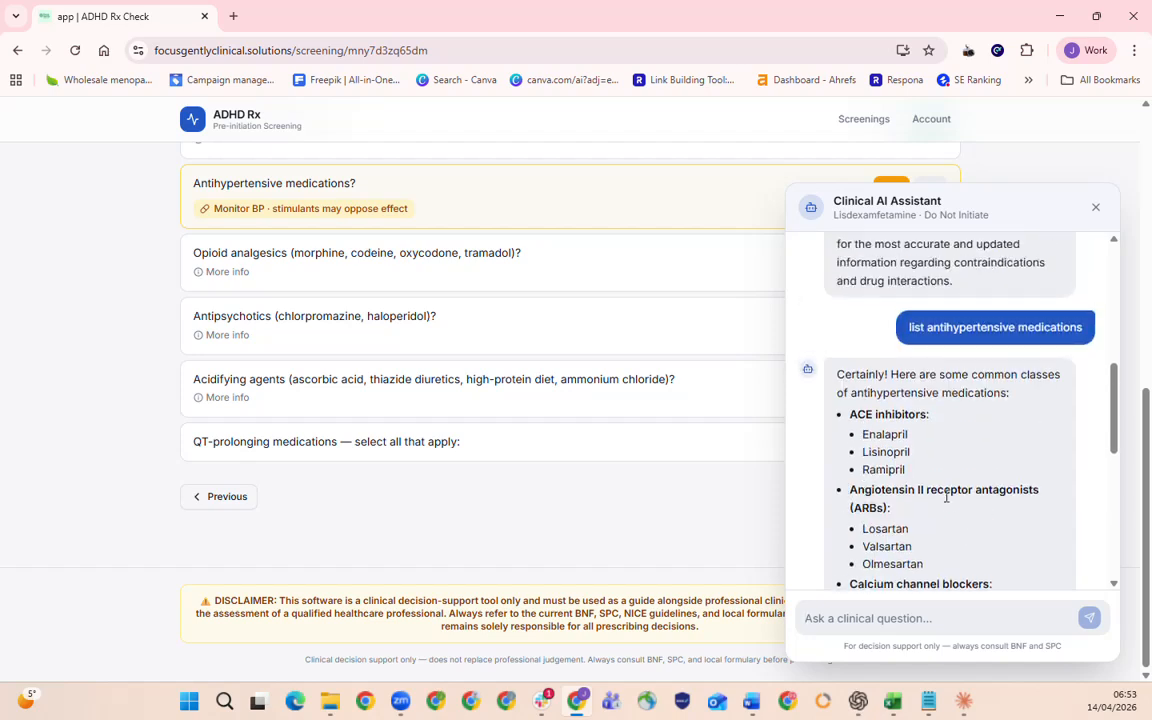
{"action": "left_click_drag", "start_coordinate": [896, 414], "coordinate": [957, 553]}
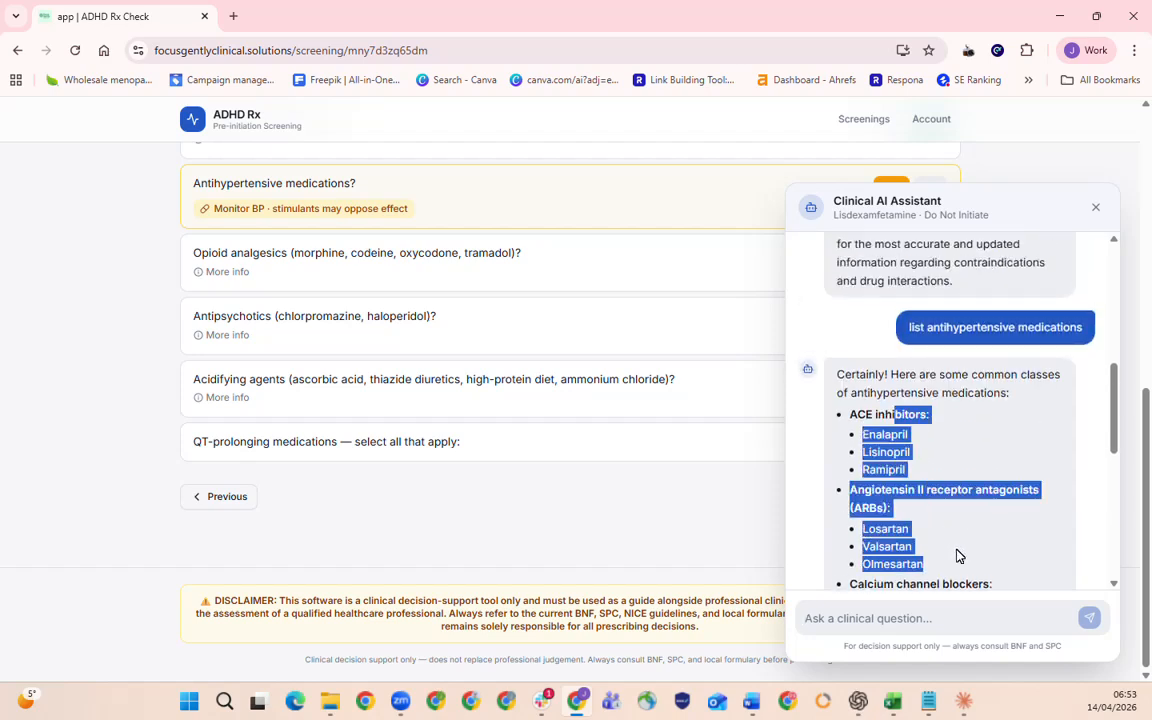
{"action": "scroll", "coordinate": [932, 453], "scroll_direction": "down", "scroll_amount": 1}
{"action": "left_click_drag", "start_coordinate": [932, 453], "coordinate": [953, 503]}
{"action": "scroll", "coordinate": [951, 503], "scroll_direction": "down", "scroll_amount": 2}
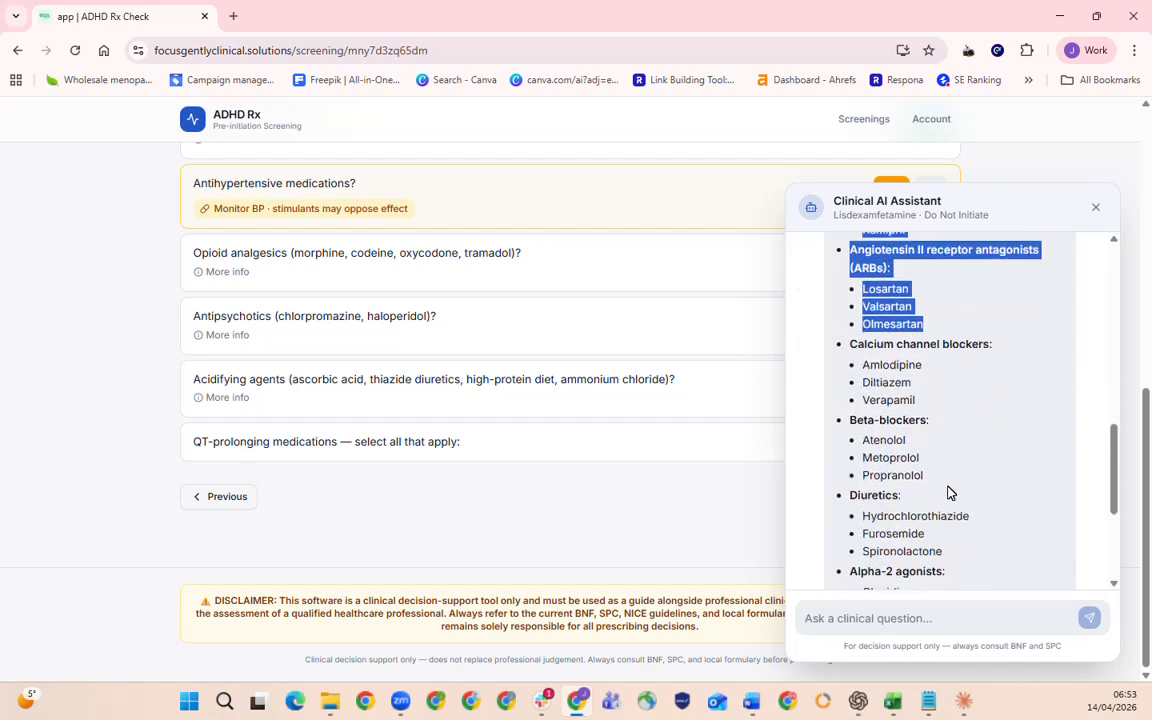
{"action": "scroll", "coordinate": [948, 485], "scroll_direction": "up", "scroll_amount": 3}
{"action": "left_click_drag", "start_coordinate": [918, 395], "coordinate": [951, 477]}
{"action": "scroll", "coordinate": [954, 490], "scroll_direction": "down", "scroll_amount": 5}
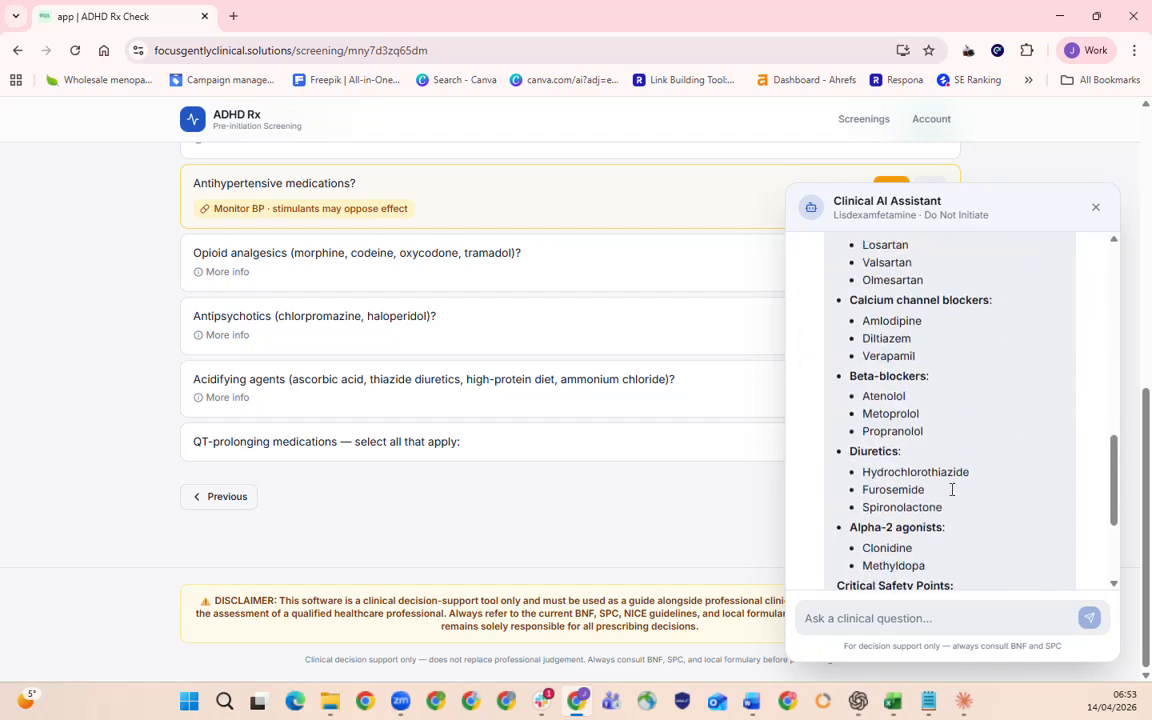
{"action": "scroll", "coordinate": [951, 478], "scroll_direction": "up", "scroll_amount": 5}
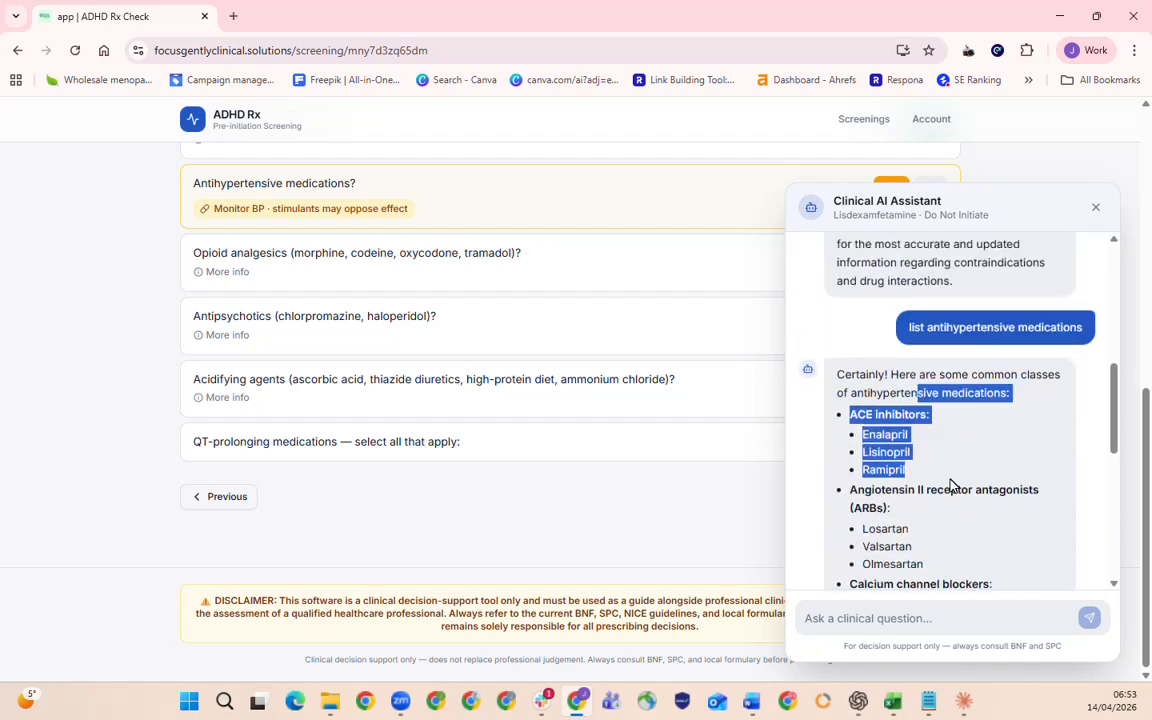
{"action": "left_click", "coordinate": [1101, 206]}
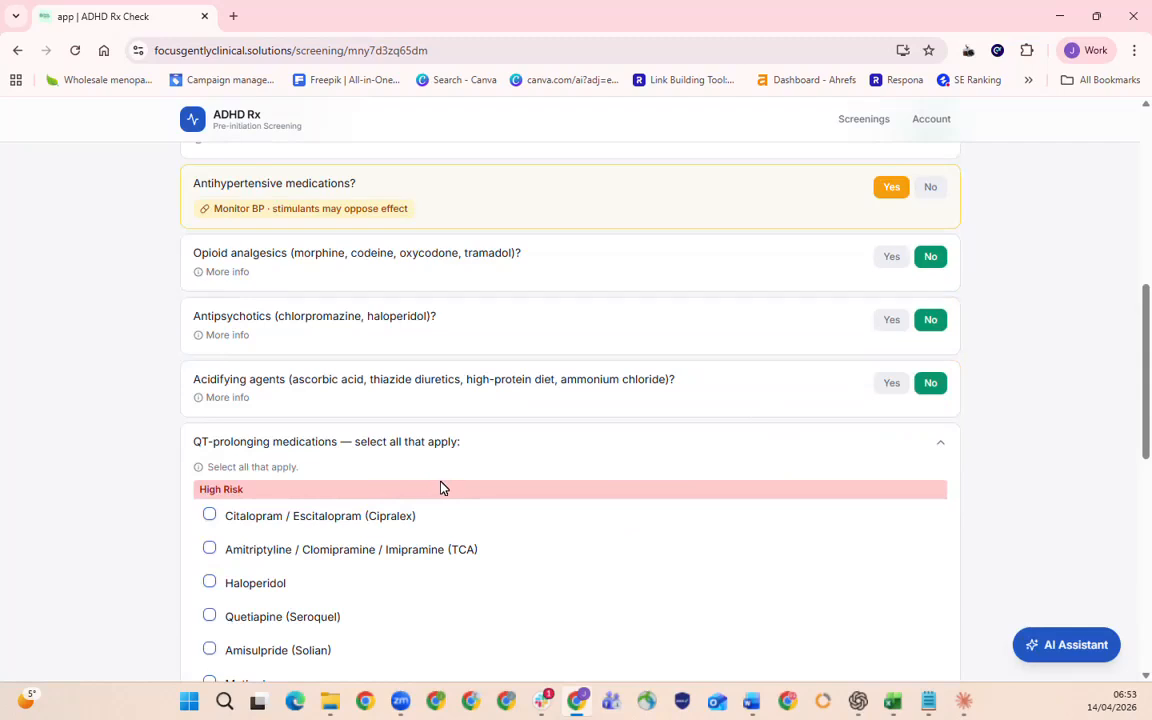
Mark Methadone in the High Risk group of the QT-prolonging medications.
{"action": "scroll", "coordinate": [440, 487], "scroll_direction": "down", "scroll_amount": 3}
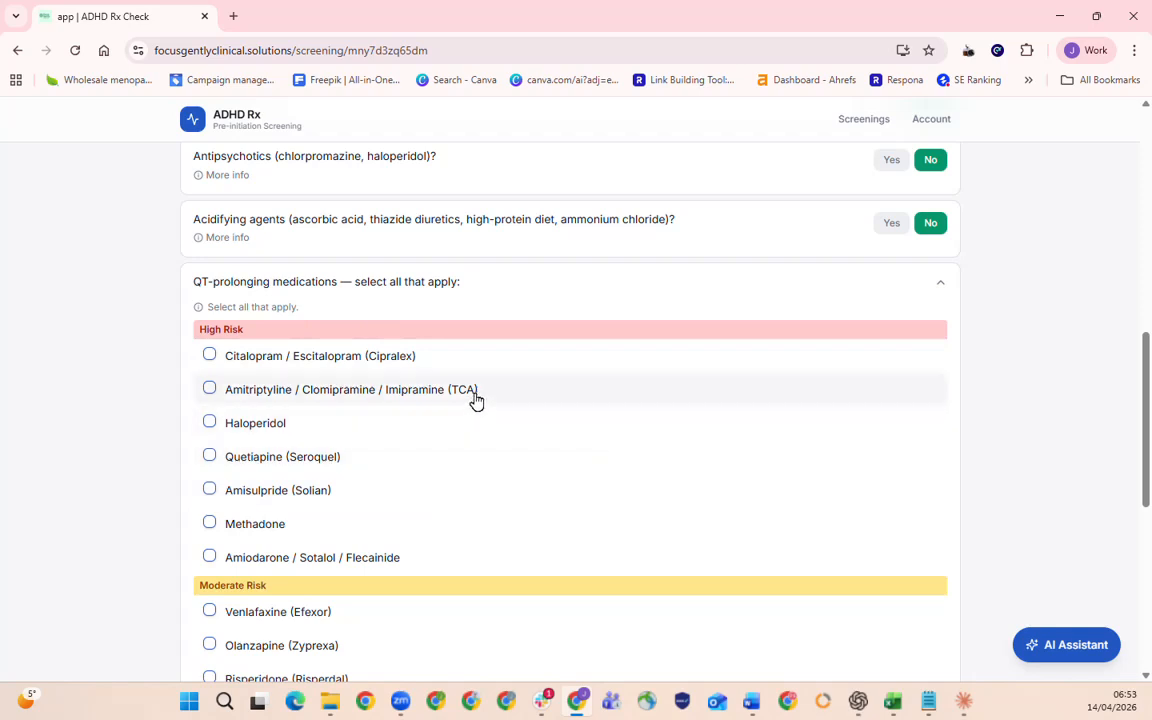
{"action": "scroll", "coordinate": [475, 398], "scroll_direction": "down", "scroll_amount": 4}
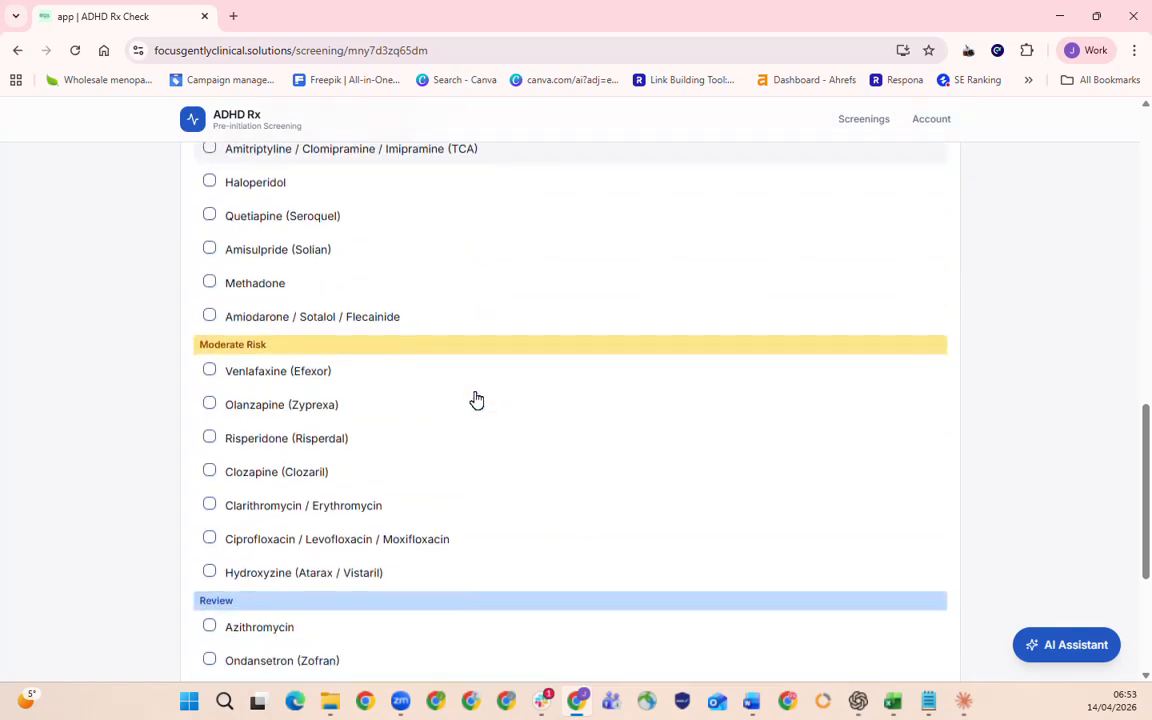
{"action": "scroll", "coordinate": [474, 401], "scroll_direction": "down", "scroll_amount": 2}
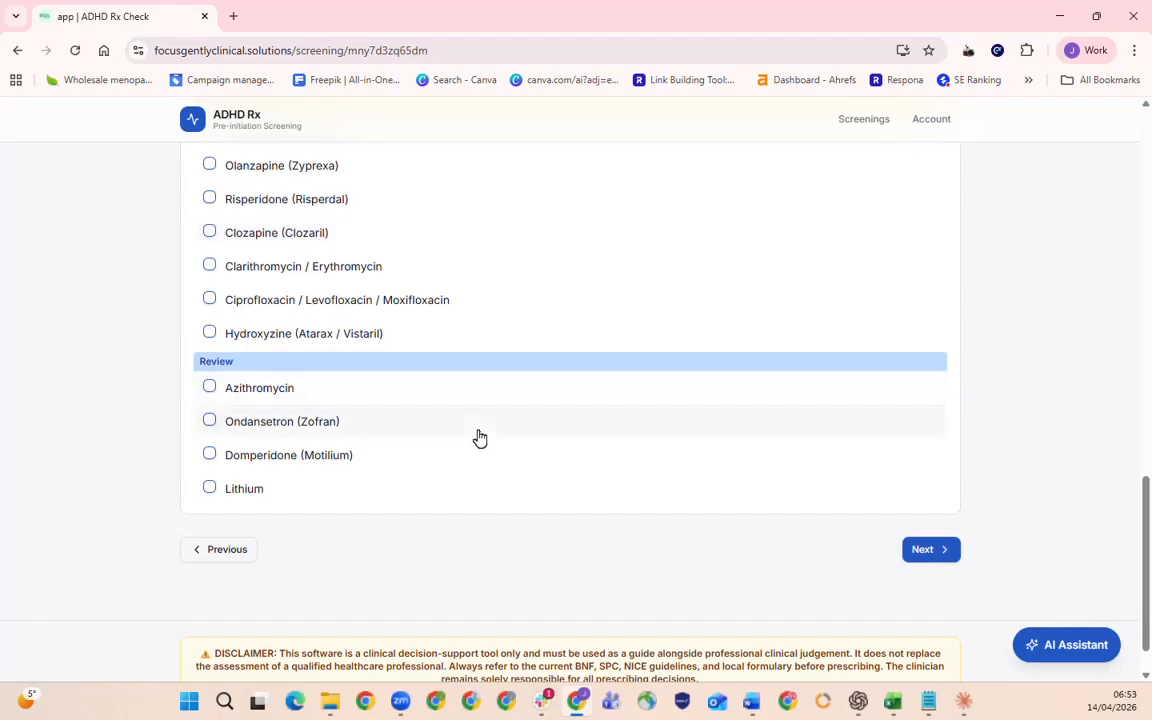
{"action": "scroll", "coordinate": [399, 411], "scroll_direction": "up", "scroll_amount": 5}
{"action": "left_click", "coordinate": [556, 461]}
{"action": "scroll", "coordinate": [422, 352], "scroll_direction": "up", "scroll_amount": 1}
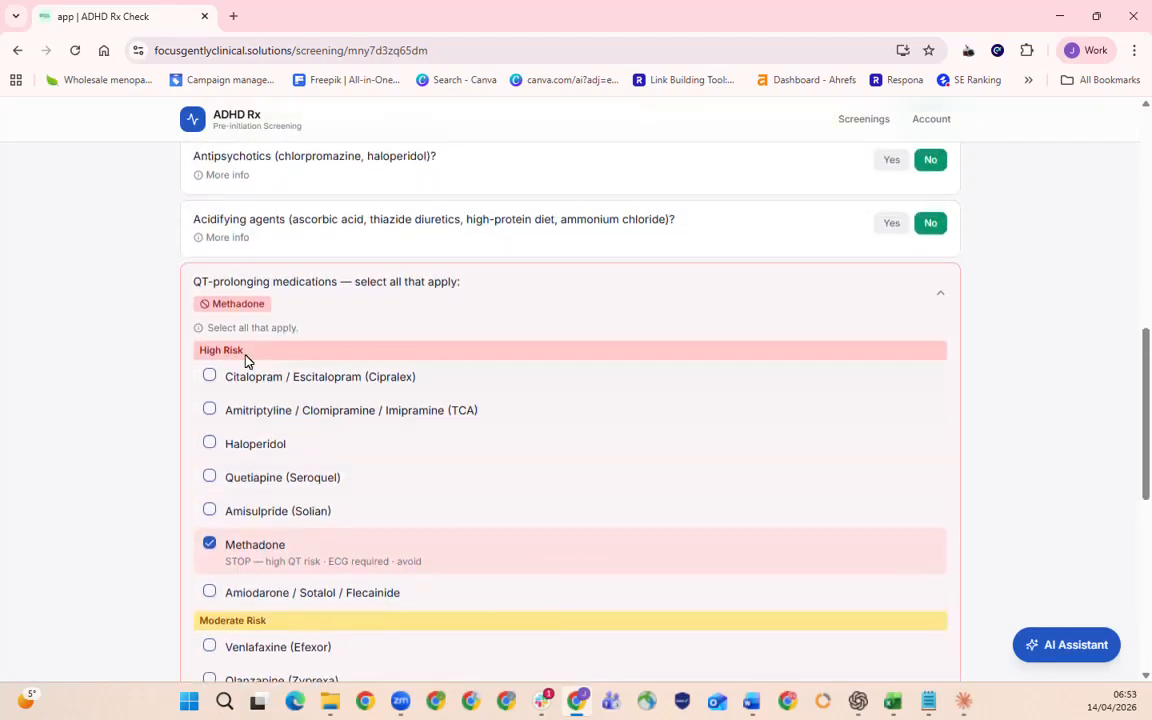
{"action": "scroll", "coordinate": [675, 506], "scroll_direction": "up", "scroll_amount": 9}
{"action": "scroll", "coordinate": [495, 427], "scroll_direction": "down", "scroll_amount": 15}
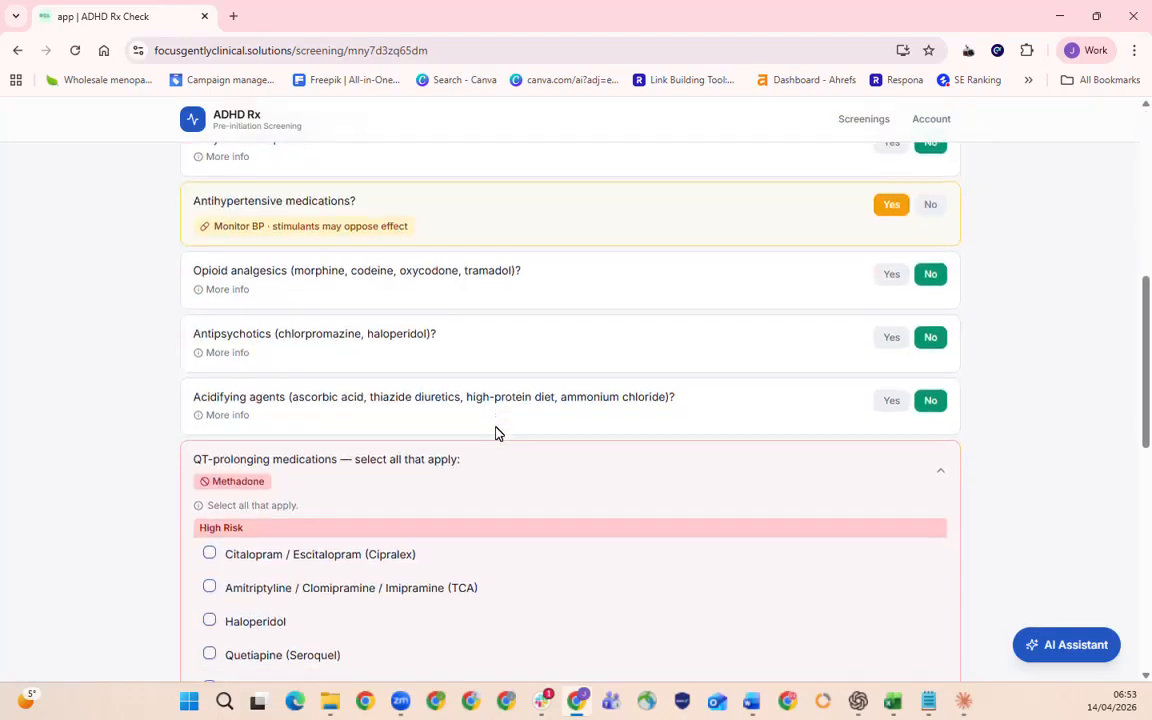
Reopen the QT-prolonging medications in the medication interactions and also mark Citalopram / Escitalopram (Cipralex).
{"action": "left_click", "coordinate": [922, 605]}
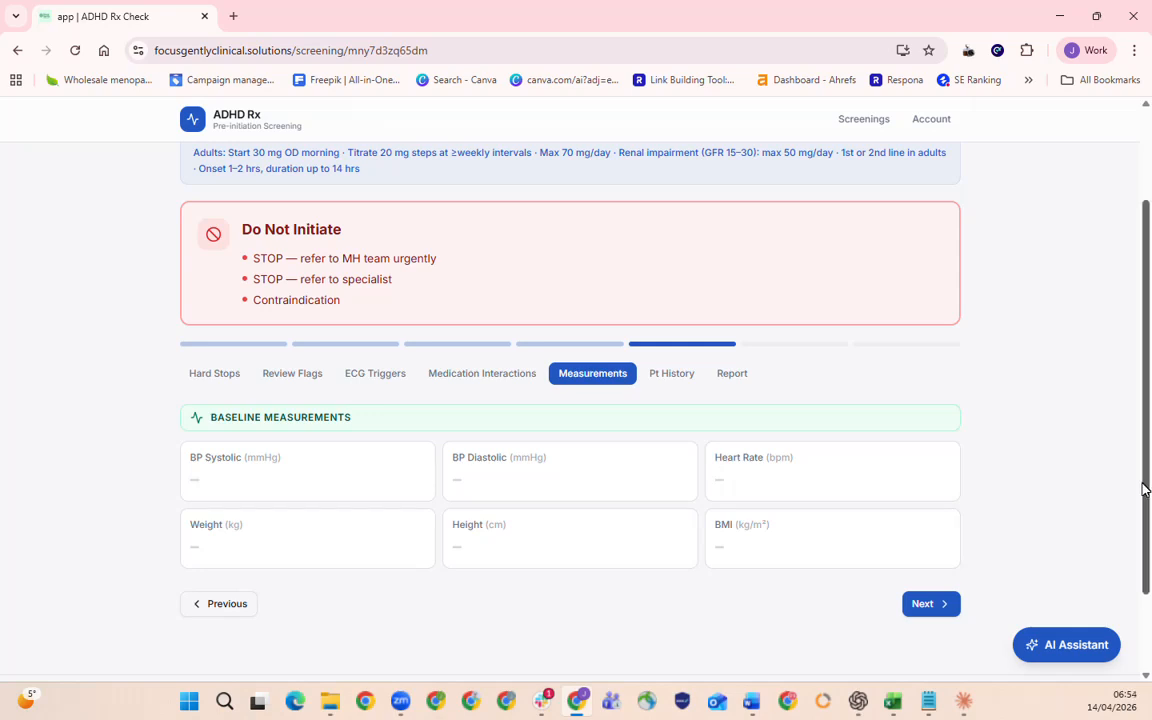
{"action": "left_click", "coordinate": [227, 605]}
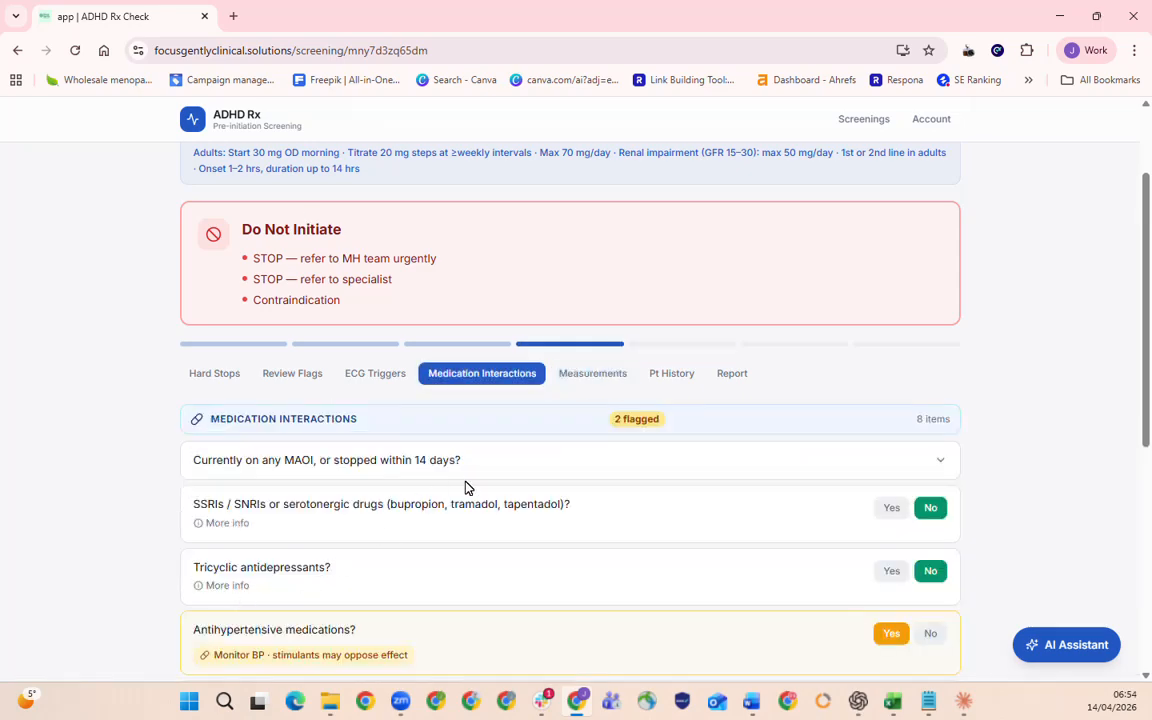
{"action": "scroll", "coordinate": [465, 487], "scroll_direction": "down", "scroll_amount": 5}
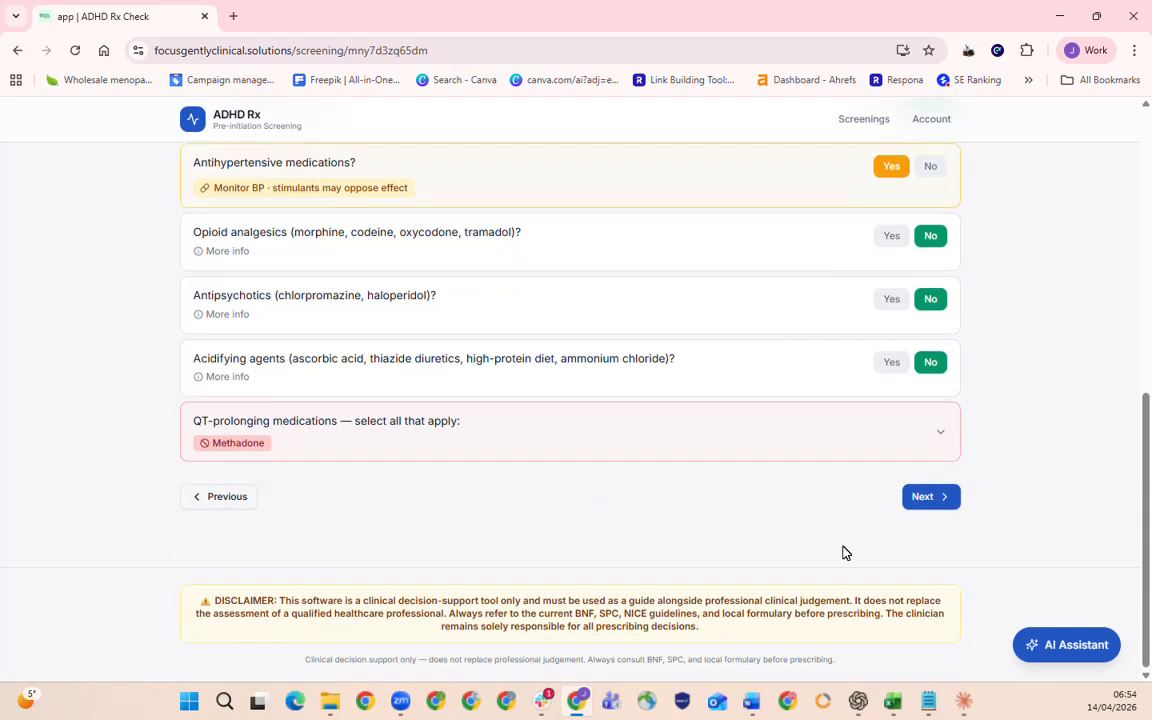
{"action": "left_click", "coordinate": [935, 453]}
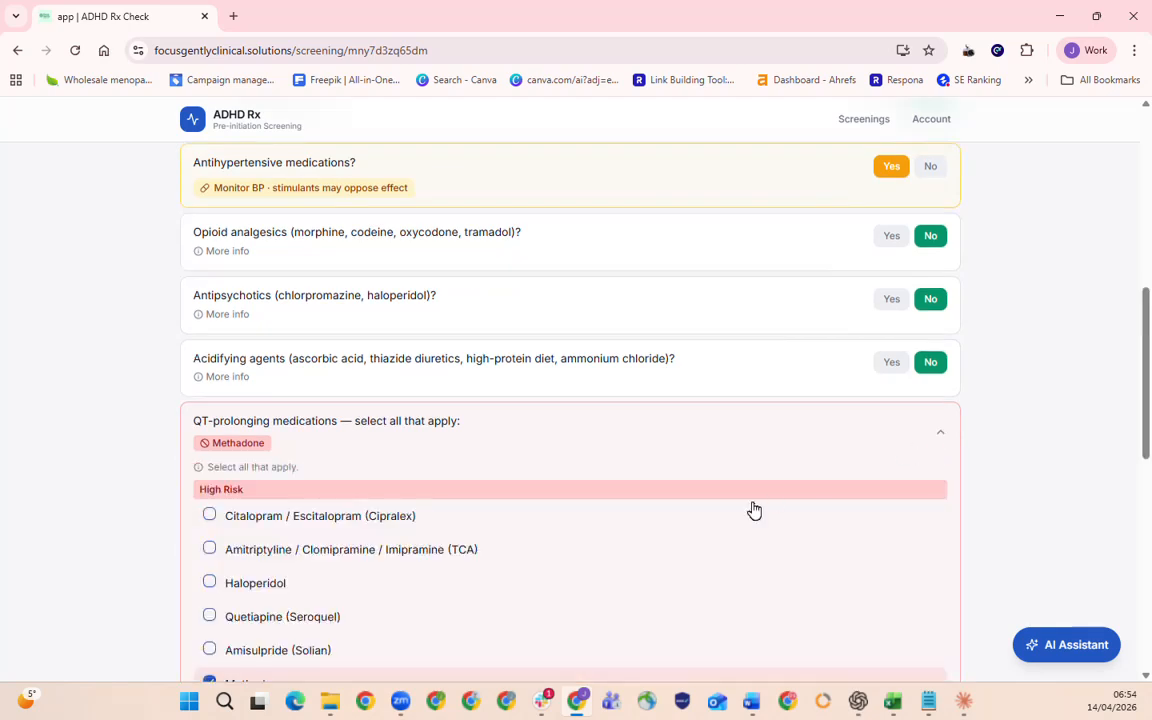
{"action": "left_click", "coordinate": [403, 530]}
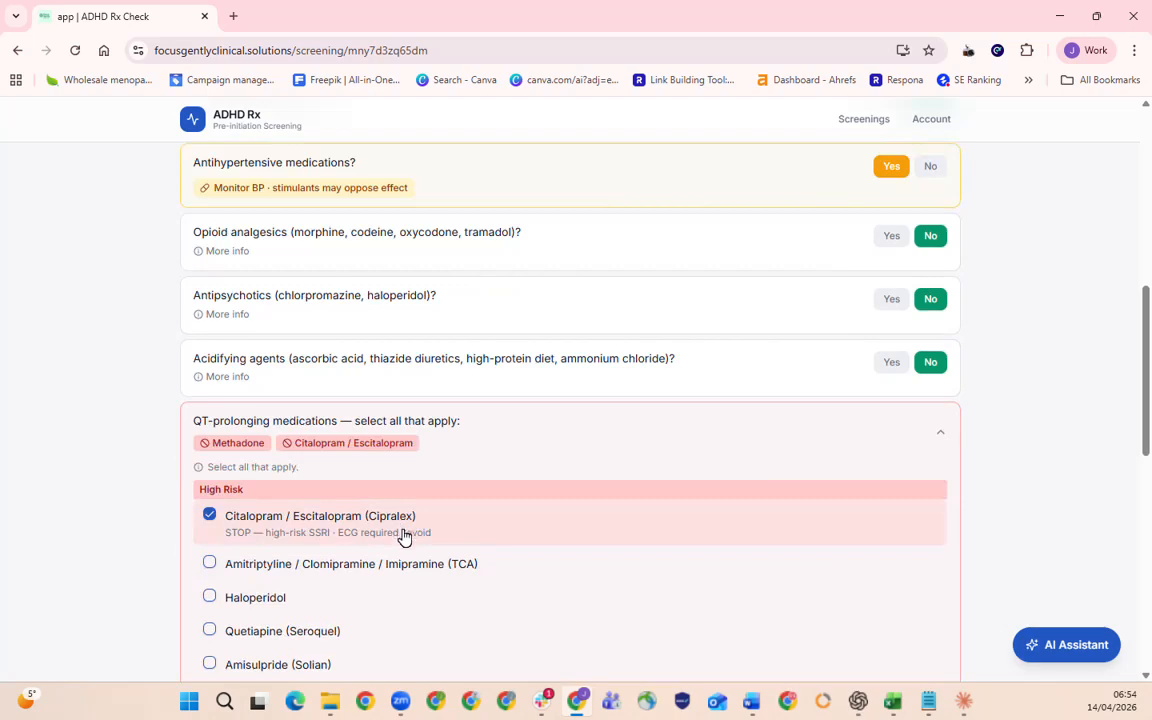
Check the initiation status and the warning under Citalopram / Escitalopram, and proceed to the baseline measurements.
{"action": "scroll", "coordinate": [455, 595], "scroll_direction": "up", "scroll_amount": 6}
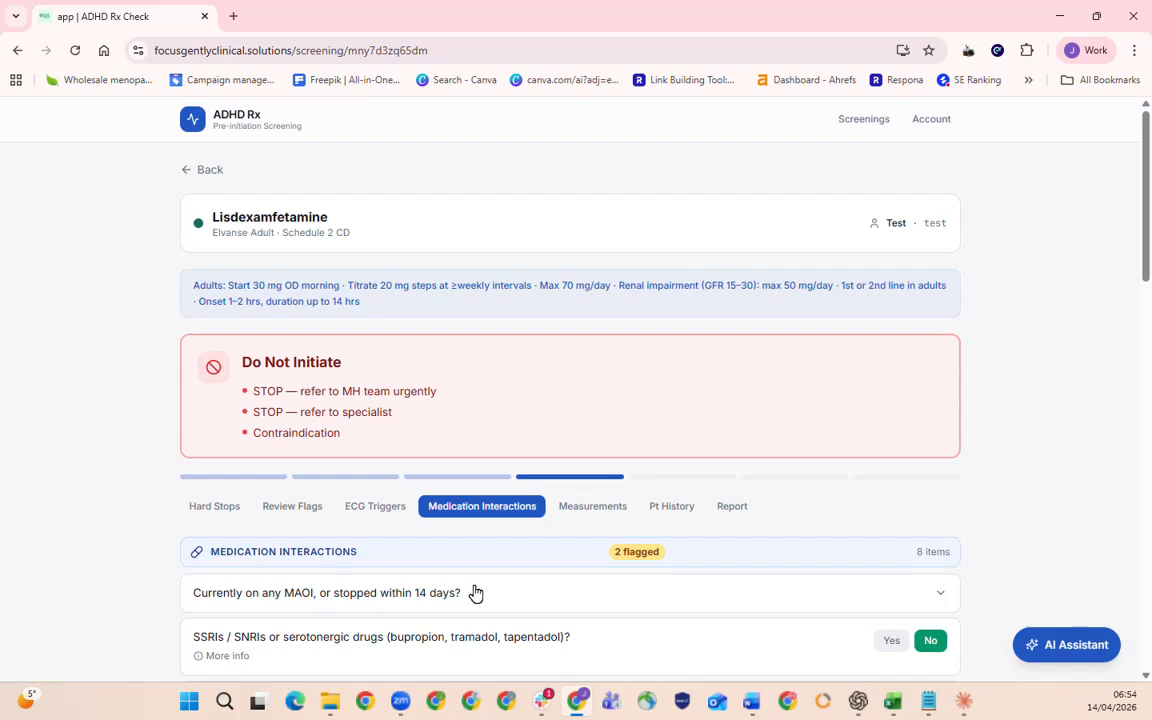
{"action": "scroll", "coordinate": [474, 592], "scroll_direction": "down", "scroll_amount": 3}
{"action": "scroll", "coordinate": [474, 592], "scroll_direction": "down", "scroll_amount": 5}
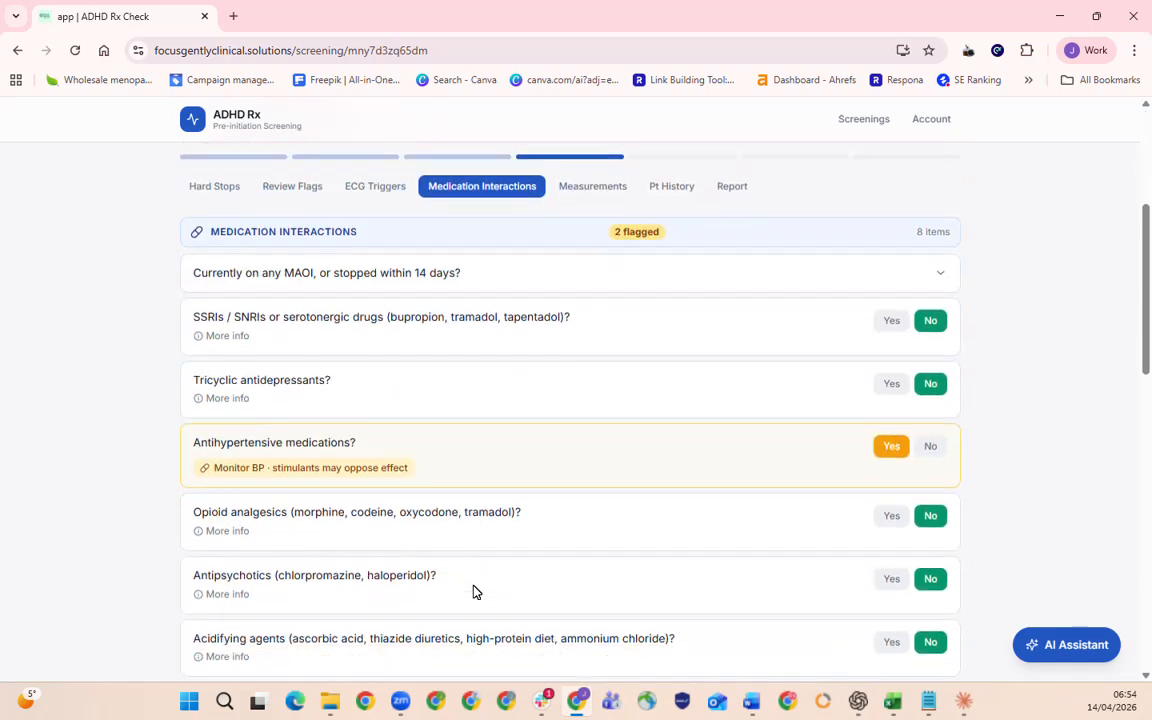
{"action": "left_click_drag", "start_coordinate": [224, 492], "coordinate": [476, 509]}
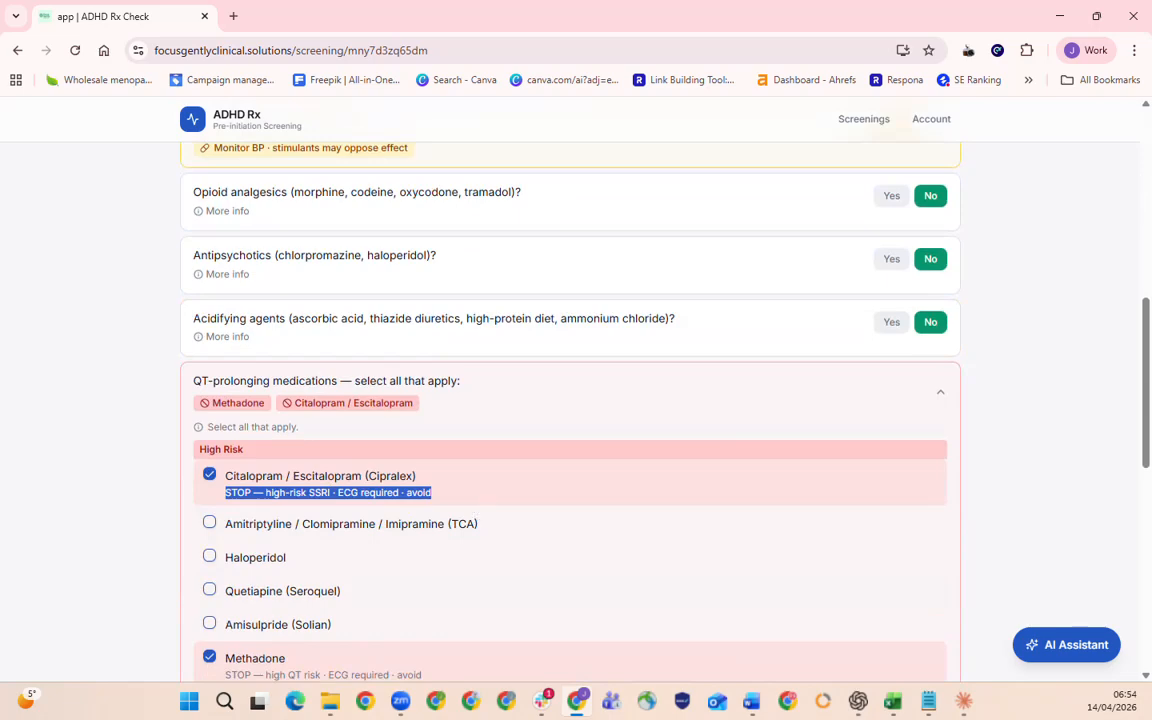
{"action": "scroll", "coordinate": [869, 555], "scroll_direction": "down", "scroll_amount": 5}
{"action": "scroll", "coordinate": [975, 590], "scroll_direction": "down", "scroll_amount": 2}
{"action": "left_click", "coordinate": [937, 502]}
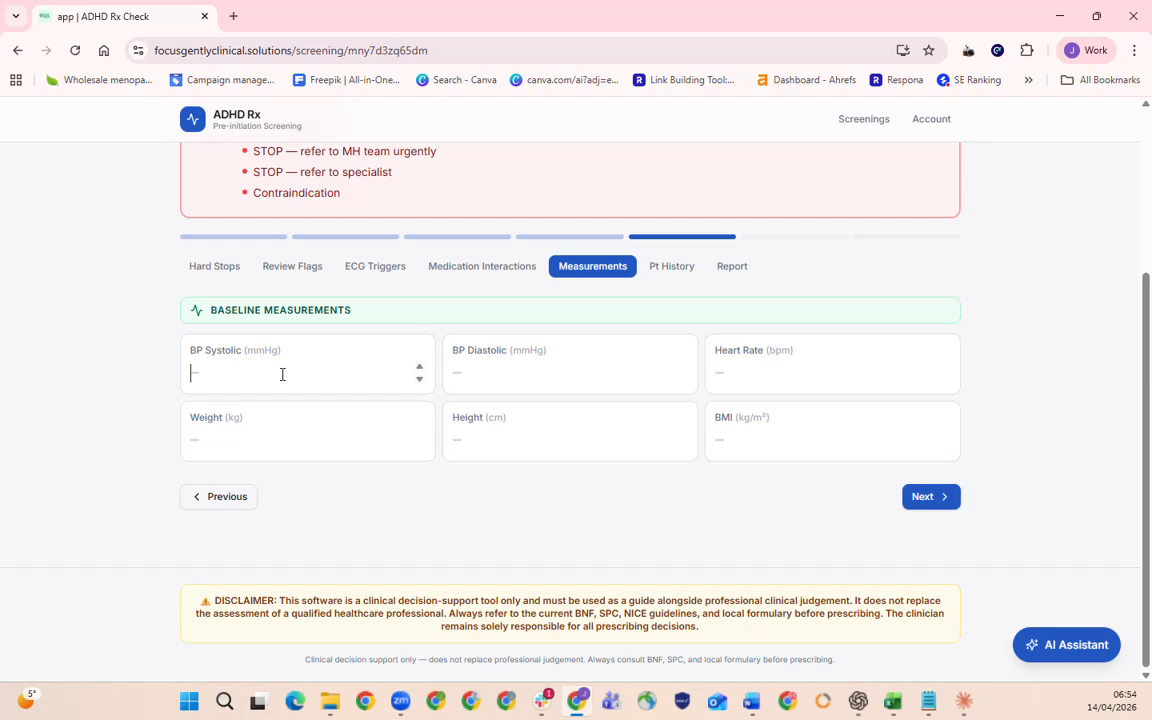
Enter a blood pressure of 120 systolic and 80 diastolic, and a heart rate of 100 bpm.
{"action": "type", "text": "120"}
{"action": "key", "text": "Tab"}
{"action": "type", "text": "80"}
{"action": "key", "text": "Tab"}
{"action": "type", "text": "100"}
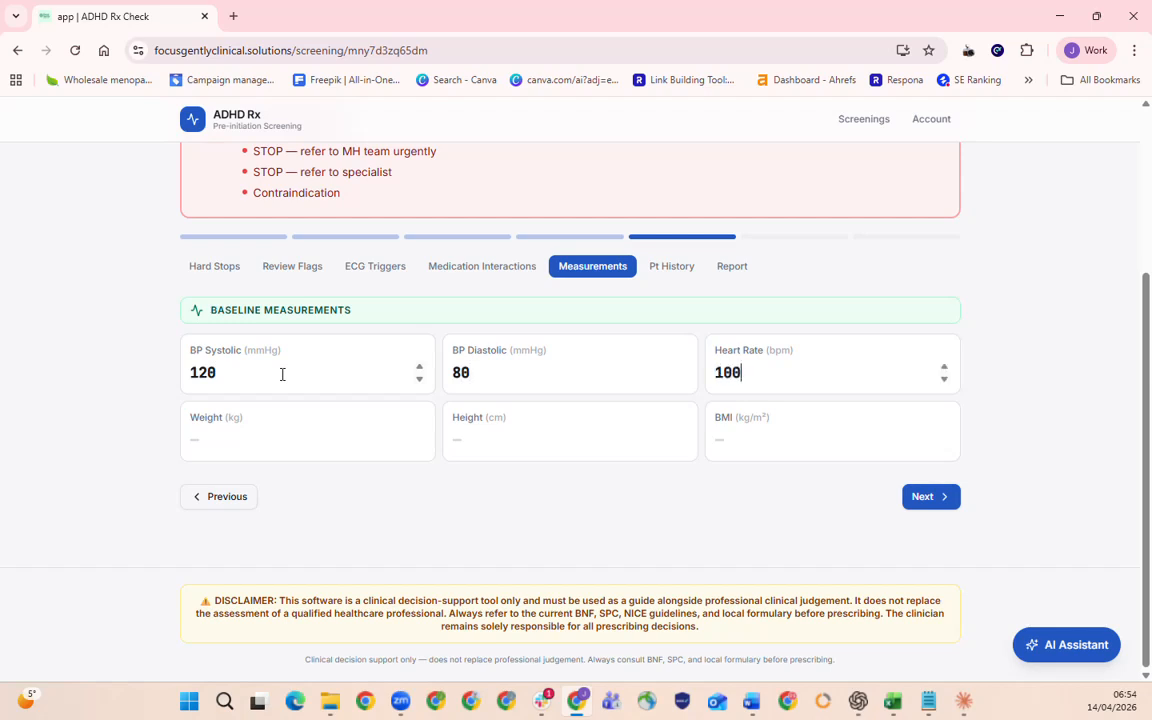
Change the heart rate to 120 bpm and the systolic blood pressure to 145 mmHg.
{"action": "left_click", "coordinate": [386, 417]}
{"action": "double_click", "coordinate": [815, 370]}
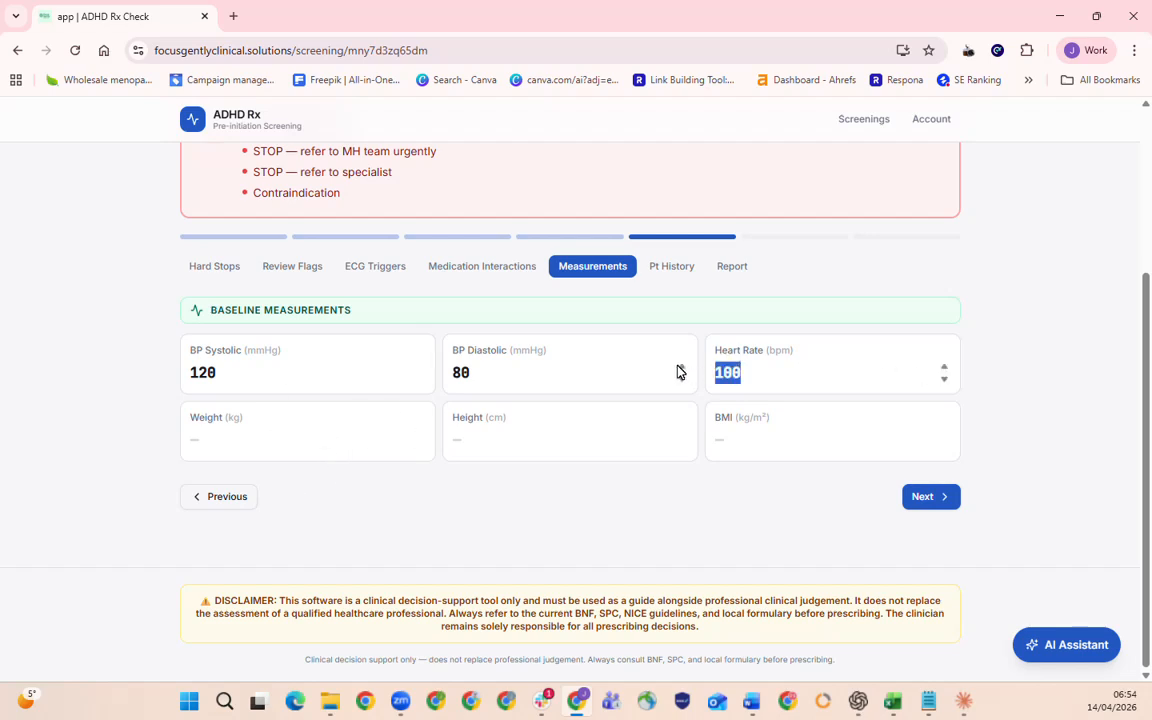
{"action": "type", "text": "120"}
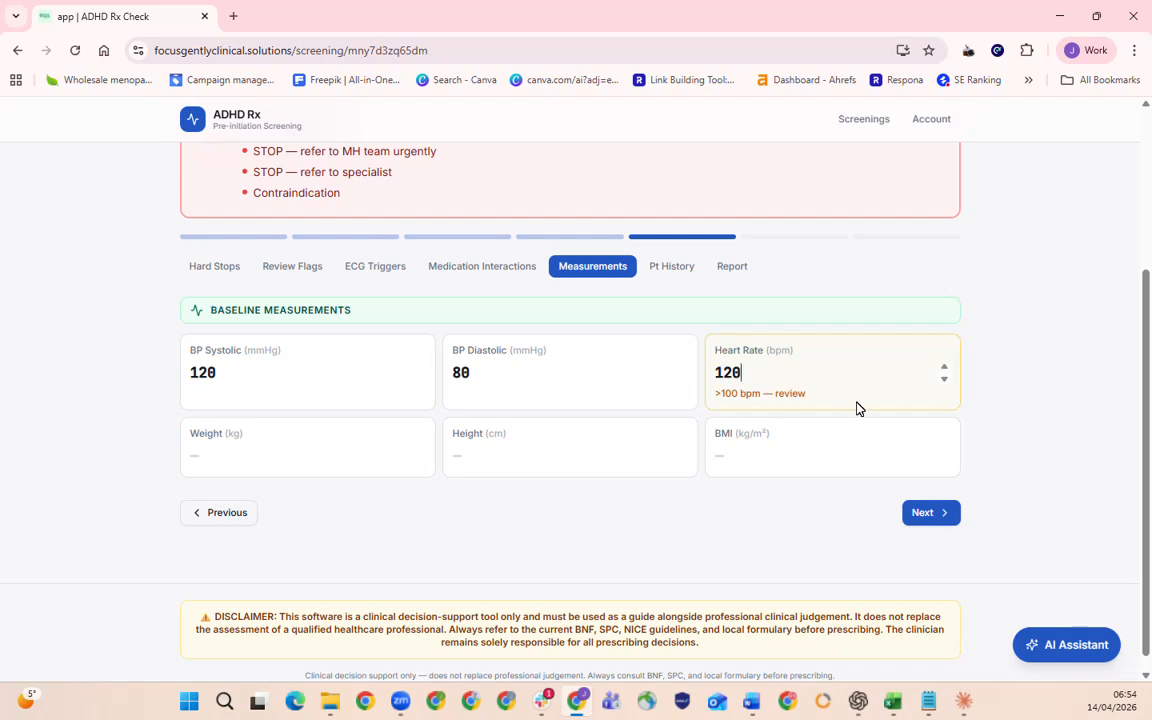
{"action": "left_click_drag", "start_coordinate": [857, 402], "coordinate": [721, 395]}
{"action": "left_click_drag", "start_coordinate": [222, 372], "coordinate": [175, 347]}
{"action": "type", "text": "145"}
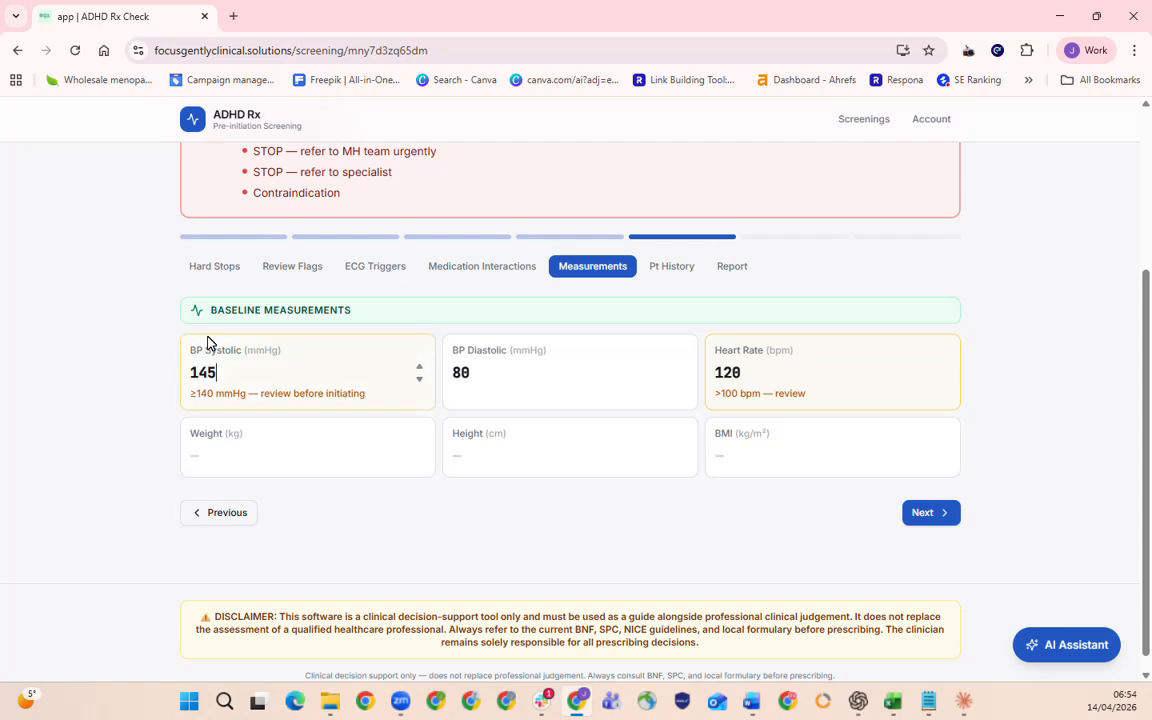
Proceed from the measurements to the patient history and enter "test" for the indication, past medical history and current medications.
{"action": "left_click_drag", "start_coordinate": [357, 391], "coordinate": [170, 403]}
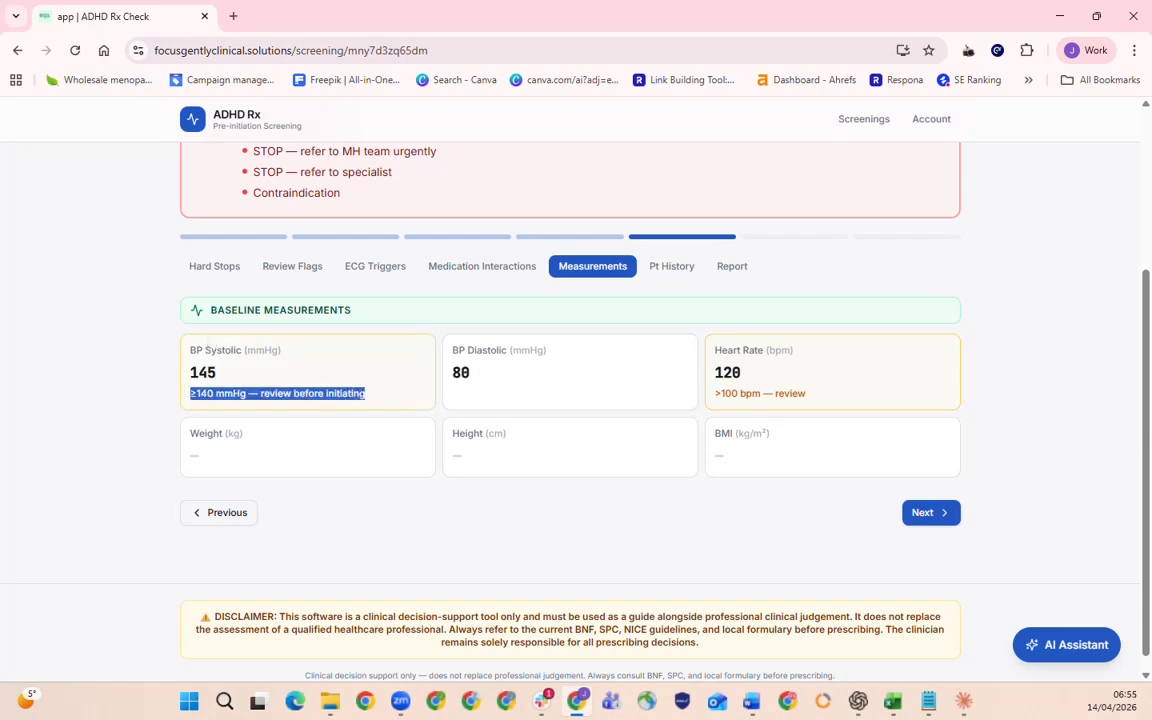
{"action": "left_click", "coordinate": [930, 513]}
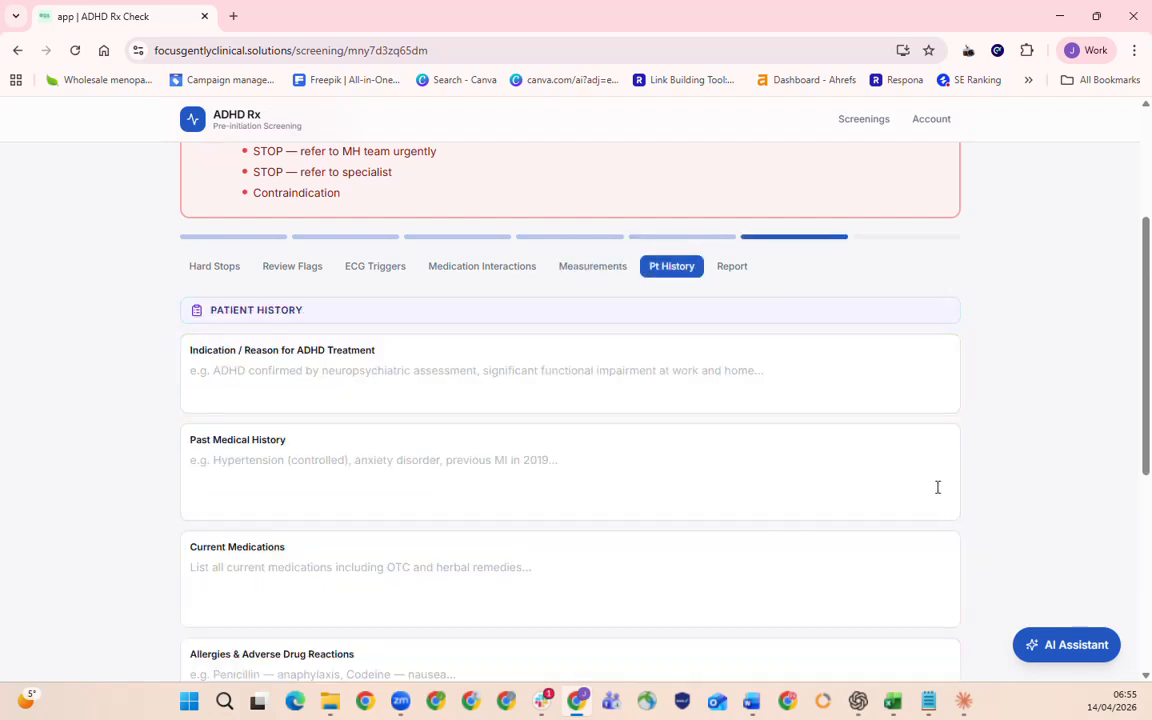
{"action": "left_click", "coordinate": [640, 378]}
{"action": "type", "text": "test"}
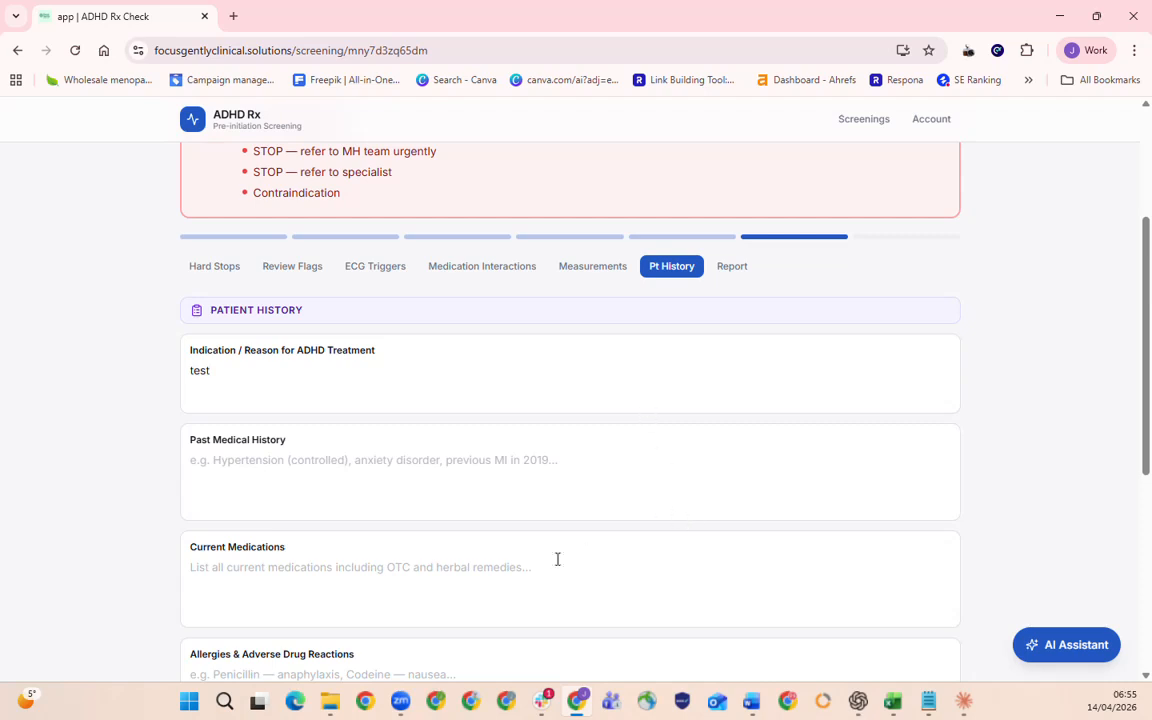
{"action": "left_click", "coordinate": [519, 497]}
{"action": "type", "text": "test"}
{"action": "left_click", "coordinate": [496, 573]}
{"action": "type", "text": "test"}
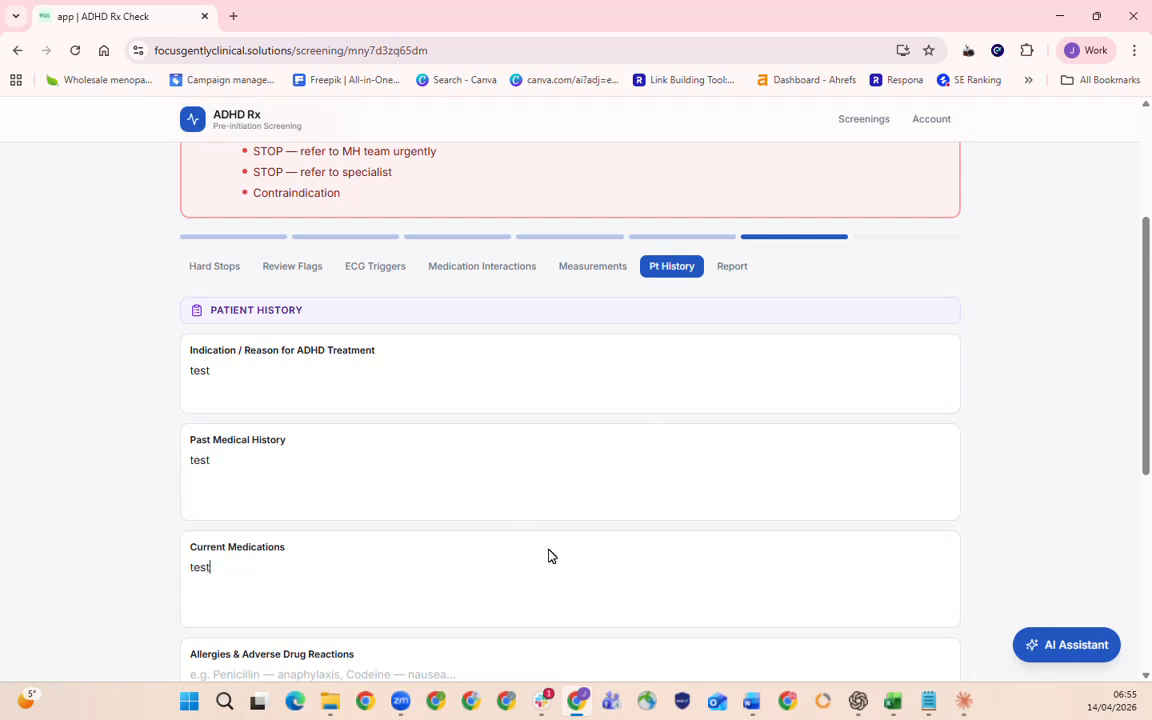
Enter "penicillin" under allergies, "bipolar" as the relevant family history and "lives alon" as the social history.
{"action": "scroll", "coordinate": [548, 555], "scroll_direction": "down", "scroll_amount": 2}
{"action": "left_click", "coordinate": [412, 433]}
{"action": "type", "text": "penicillin"}
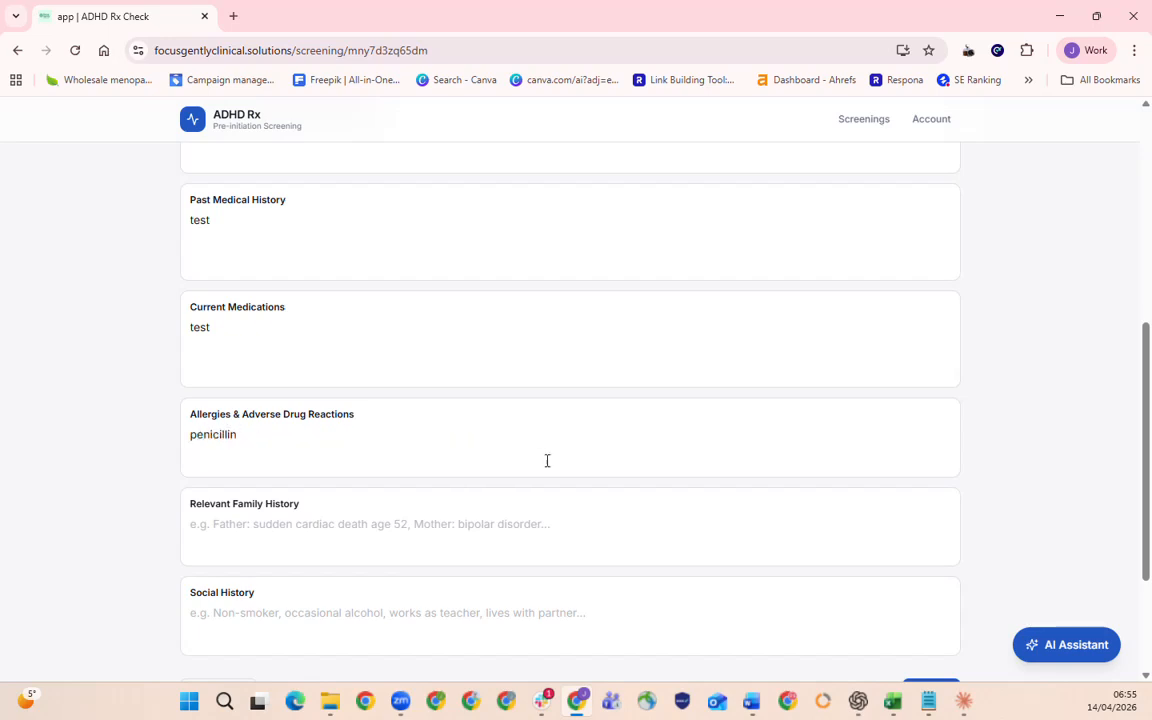
{"action": "left_click", "coordinate": [548, 524]}
{"action": "type", "text": "bi"}
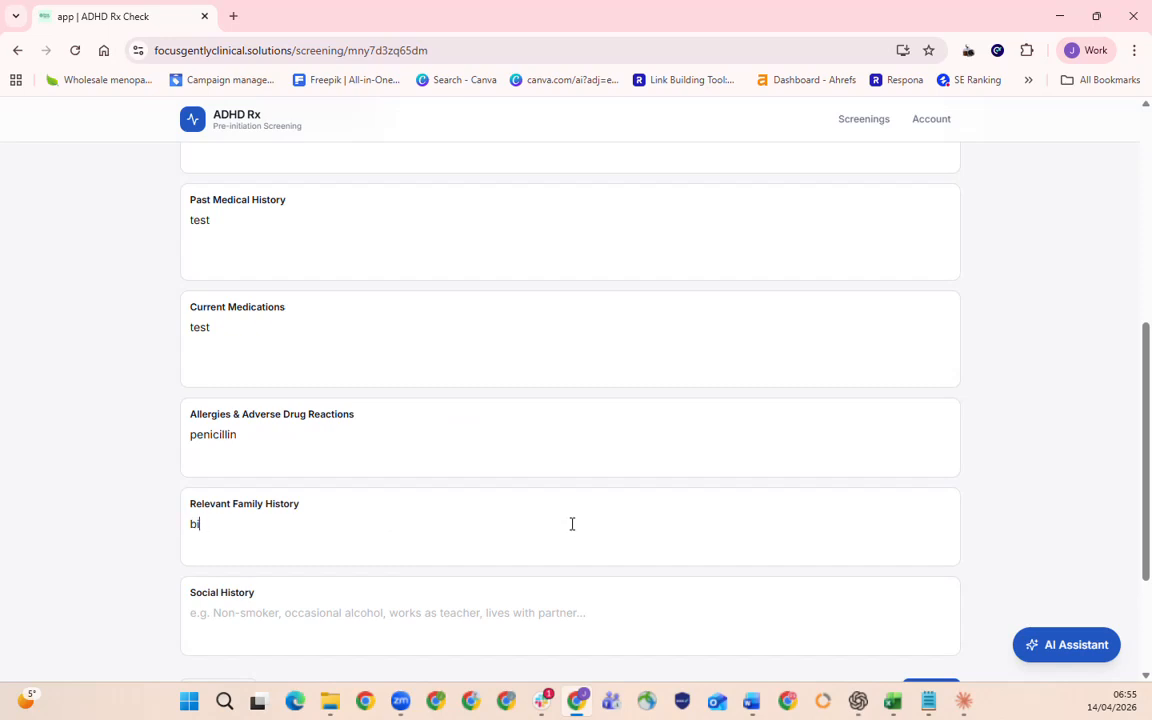
{"action": "type", "text": "oolar"}
{"action": "scroll", "coordinate": [602, 517], "scroll_direction": "down", "scroll_amount": 1}
{"action": "left_click", "coordinate": [645, 555]}
{"action": "type", "text": "lives alon"}
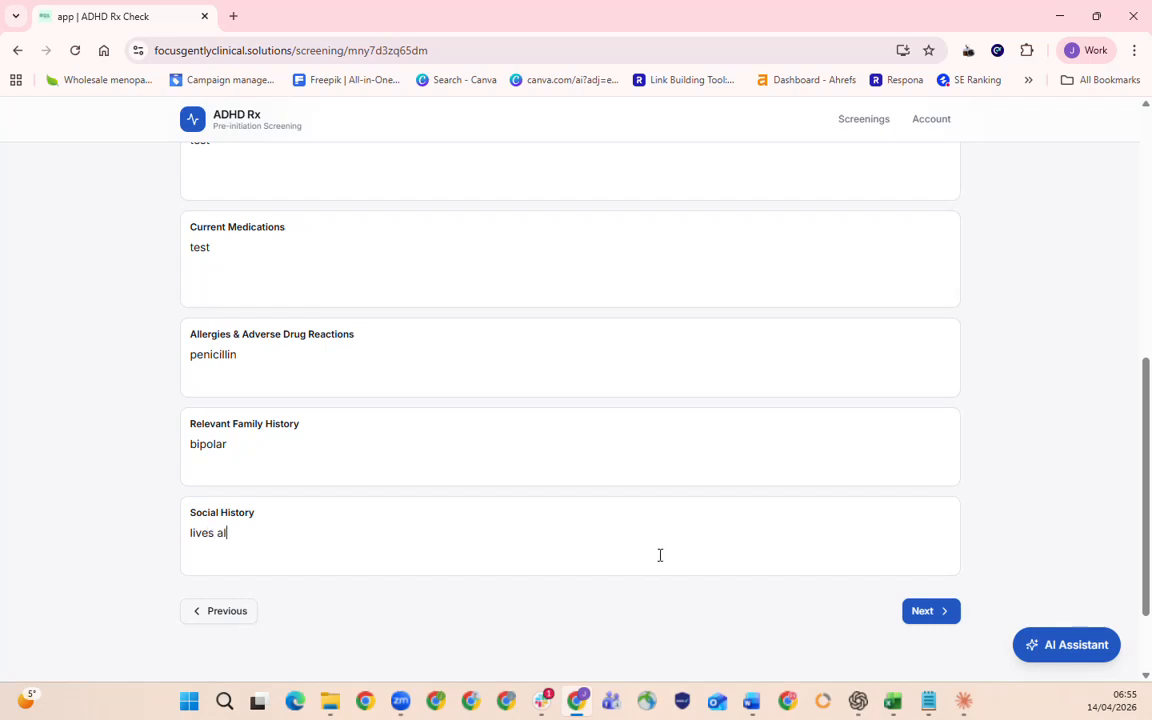
Proceed to the clinical report and generate an AI draft of the clinical notes.
{"action": "left_click", "coordinate": [951, 615]}
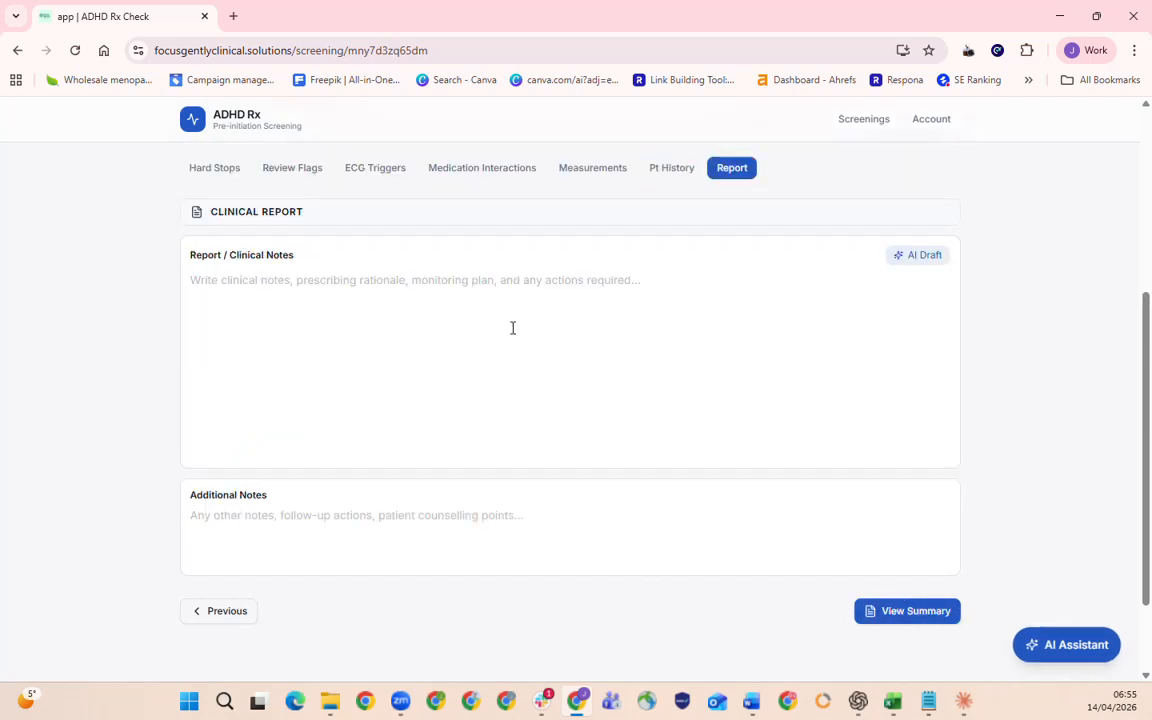
{"action": "left_click", "coordinate": [920, 256]}
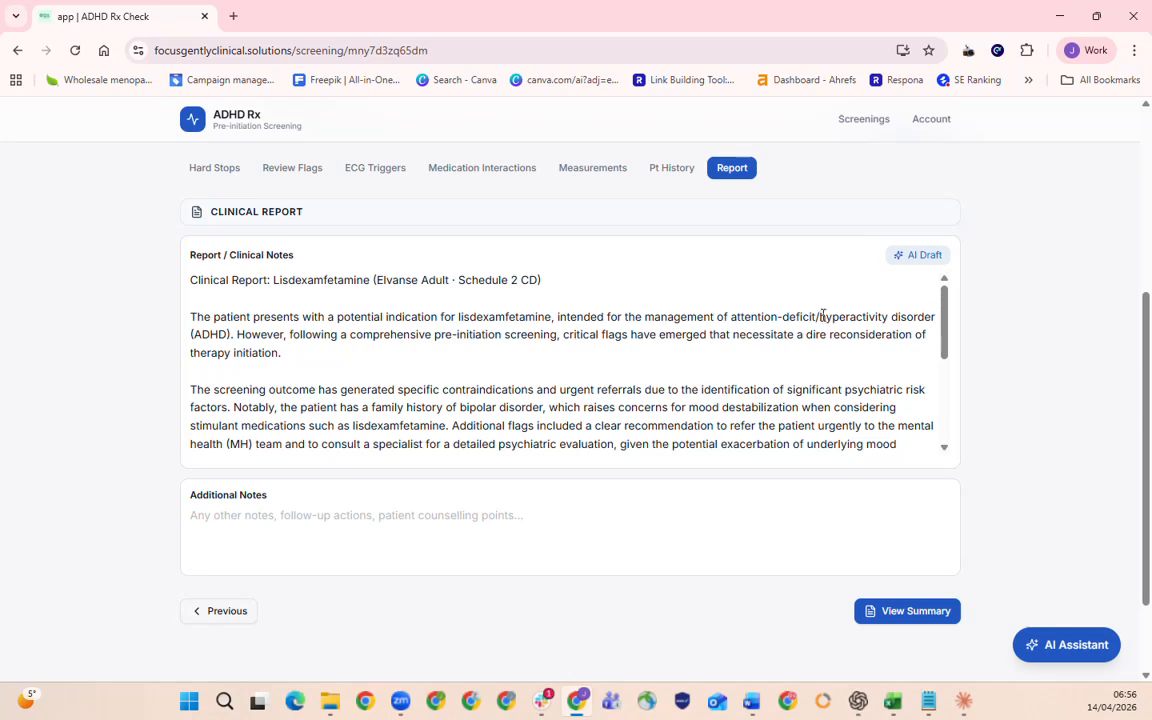
{"action": "scroll", "coordinate": [700, 360], "scroll_direction": "down", "scroll_amount": 5}
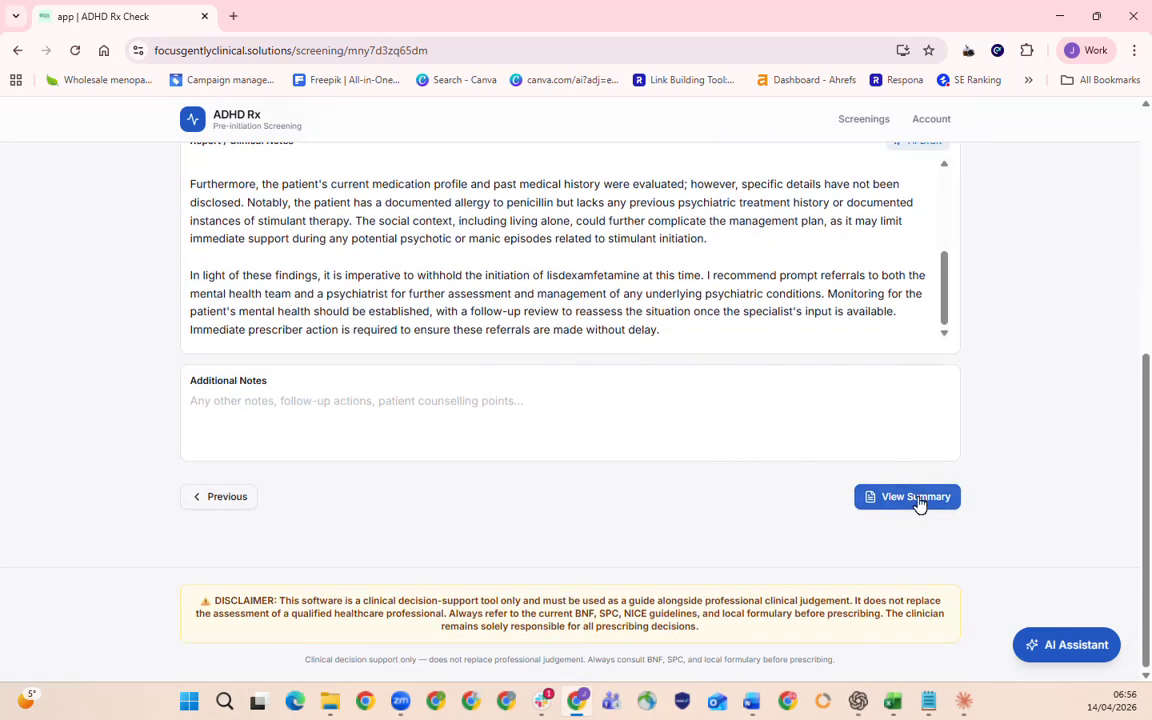
Open the screening summary and copy the body text of the clinical report.
{"action": "left_click", "coordinate": [916, 500]}
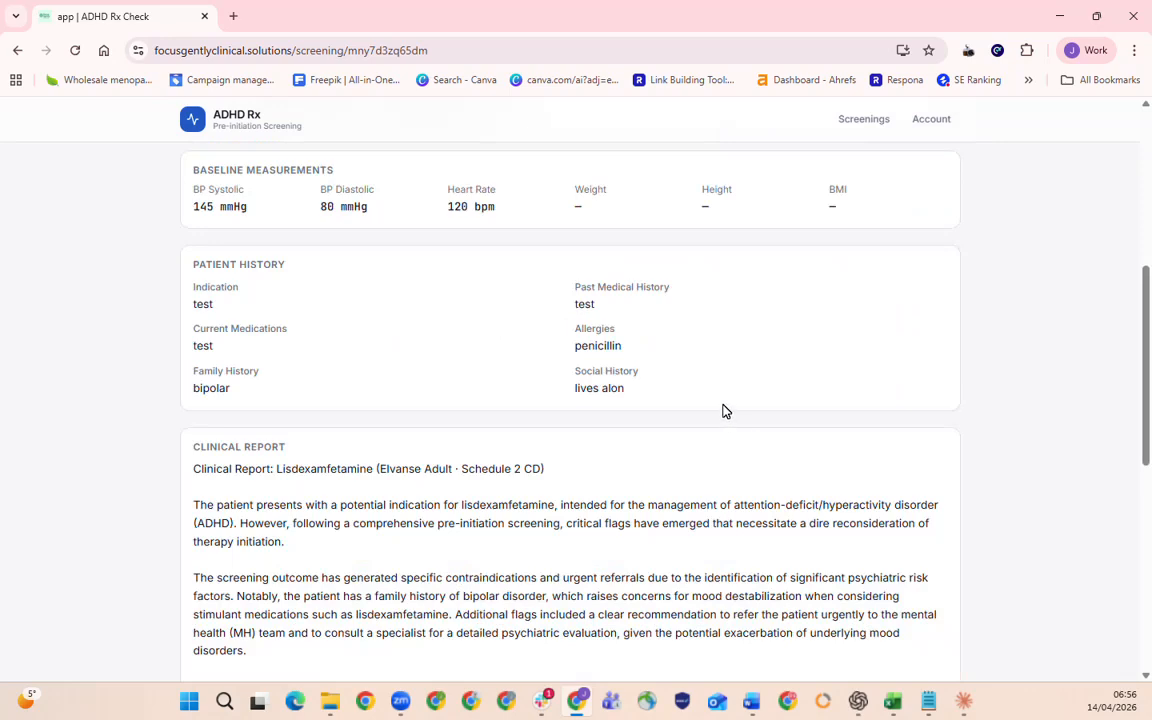
{"action": "scroll", "coordinate": [725, 400], "scroll_direction": "down", "scroll_amount": 3}
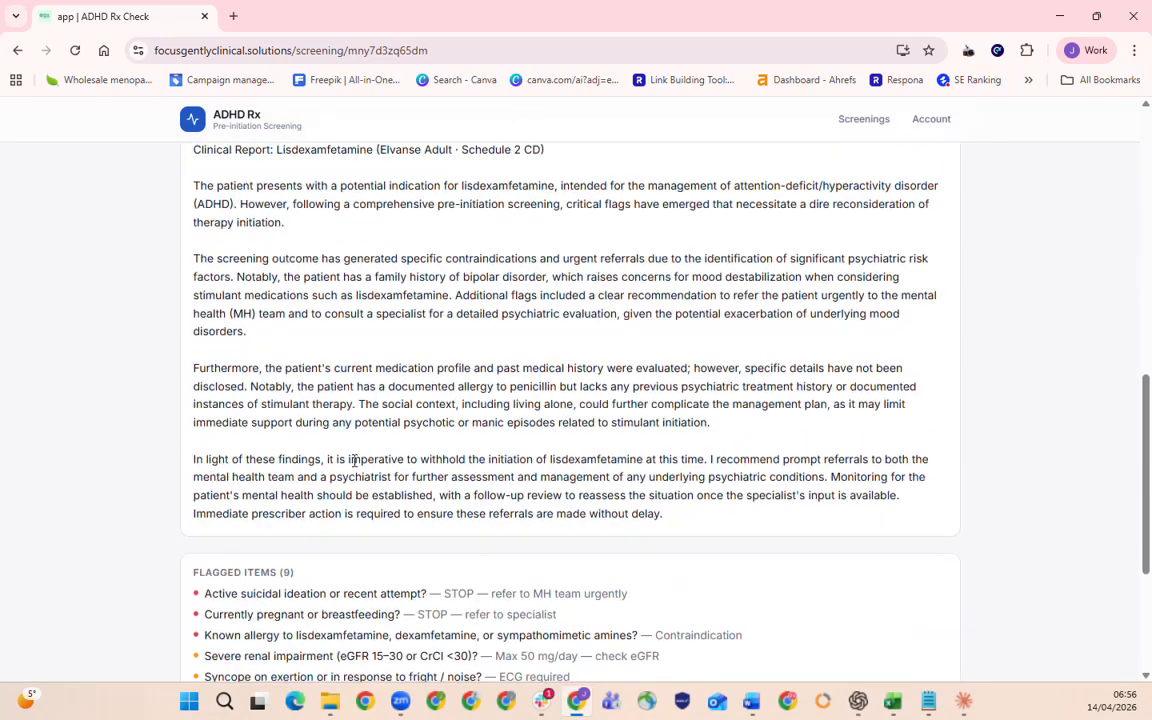
{"action": "left_click_drag", "start_coordinate": [188, 185], "coordinate": [510, 544]}
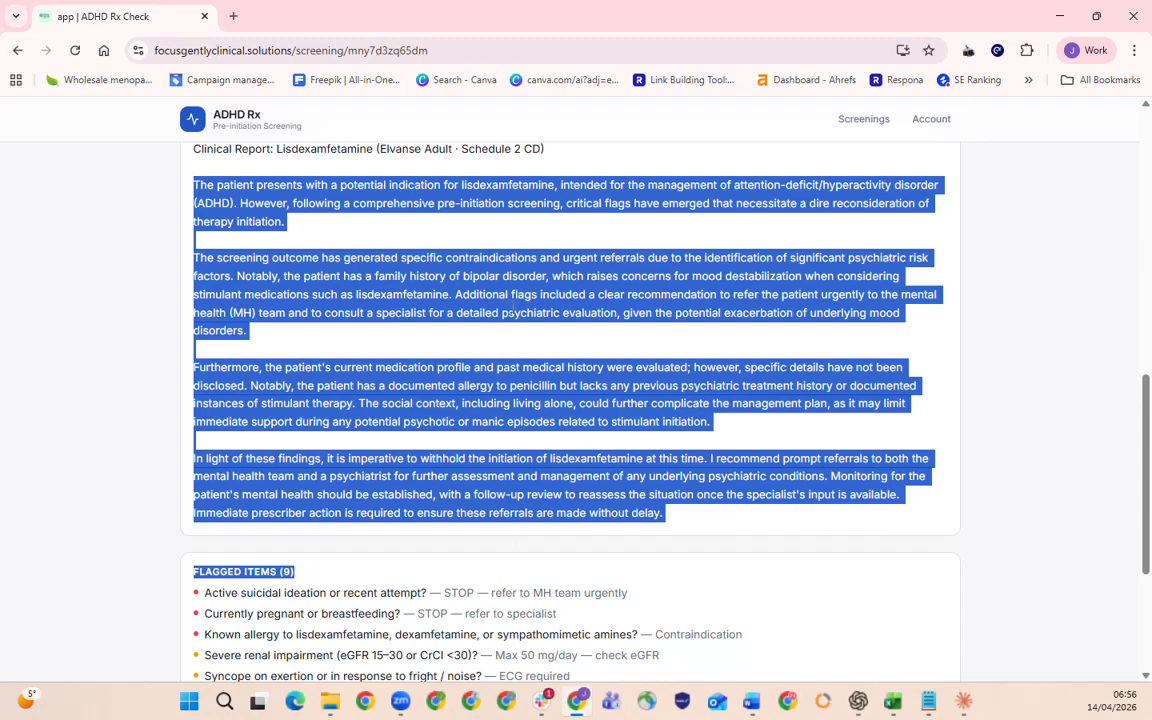
{"action": "right_click", "coordinate": [513, 313]}
{"action": "left_click", "coordinate": [598, 330]}
{"action": "scroll", "coordinate": [805, 369], "scroll_direction": "up", "scroll_amount": 5}
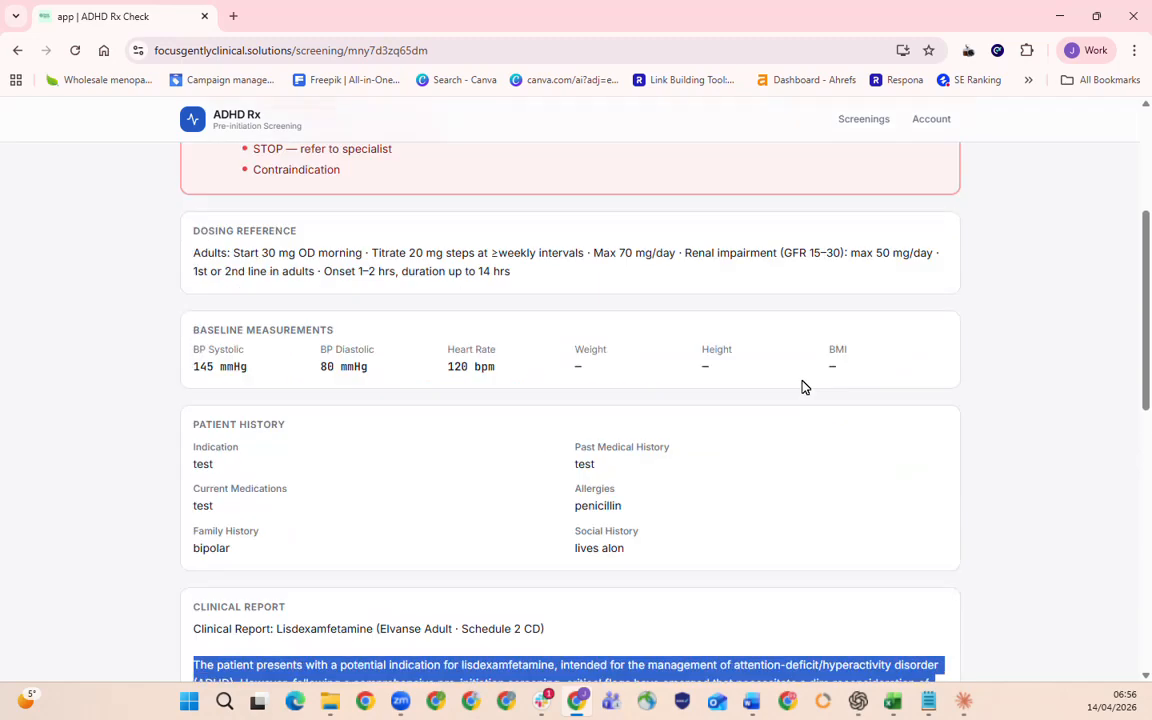
{"action": "scroll", "coordinate": [996, 330], "scroll_direction": "up", "scroll_amount": 2}
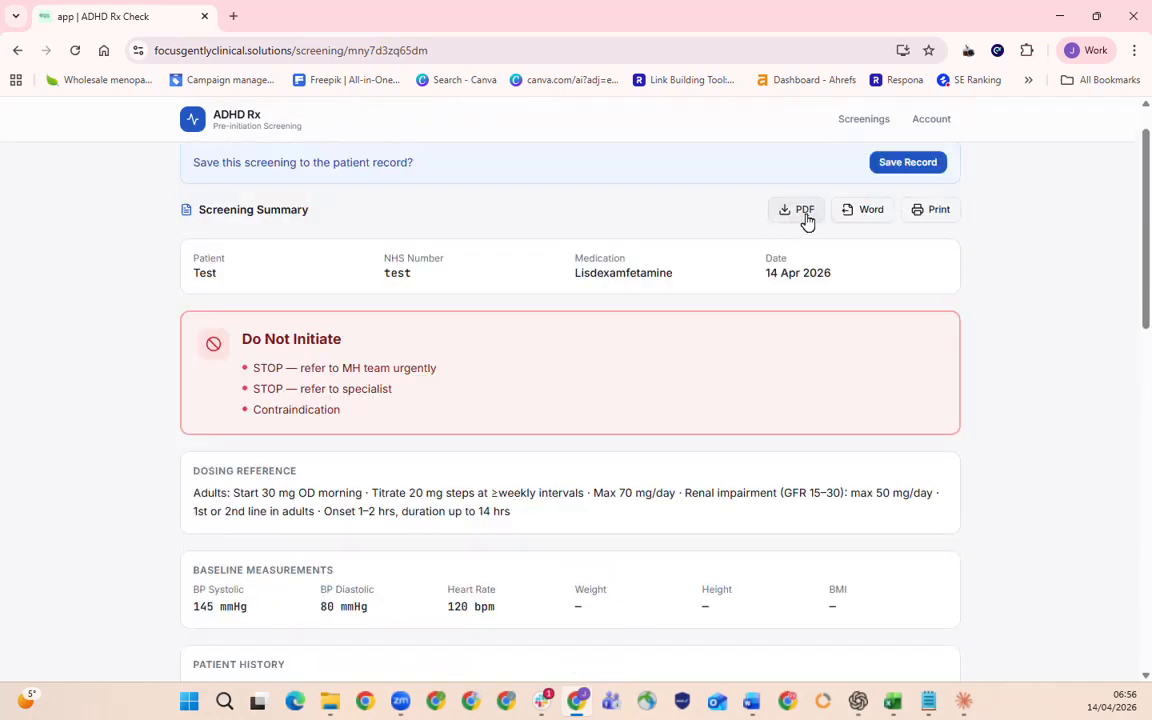